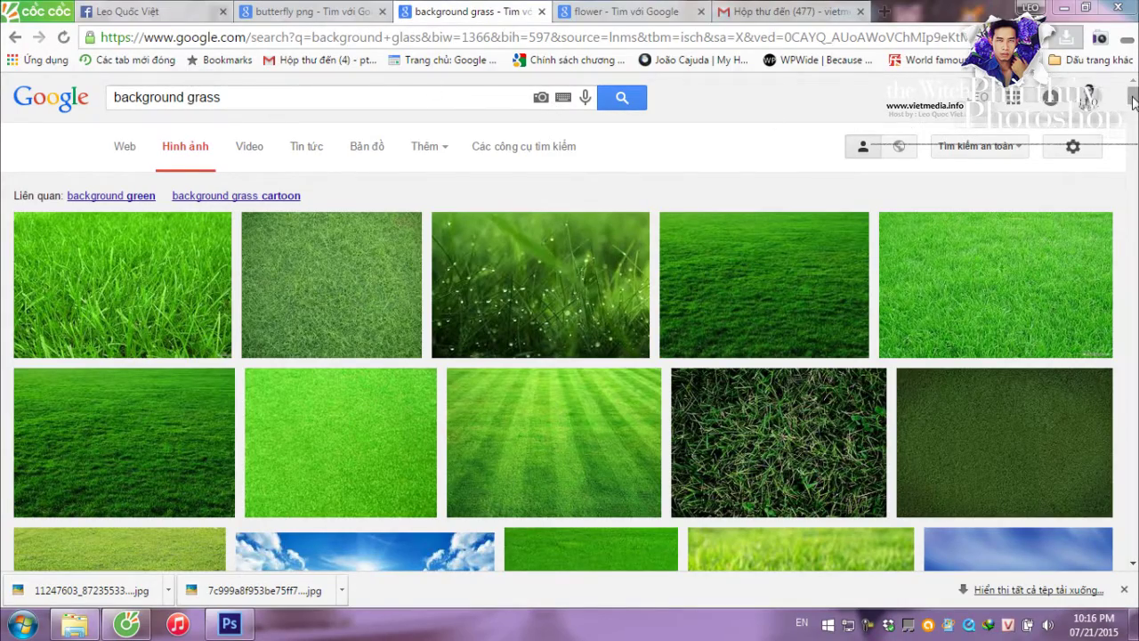
# - Scroll the background grass results and preview the grass_wallpaper447.jpg texture
pyautogui.moveTo(1132, 103); pyautogui.dragTo(1132, 120)
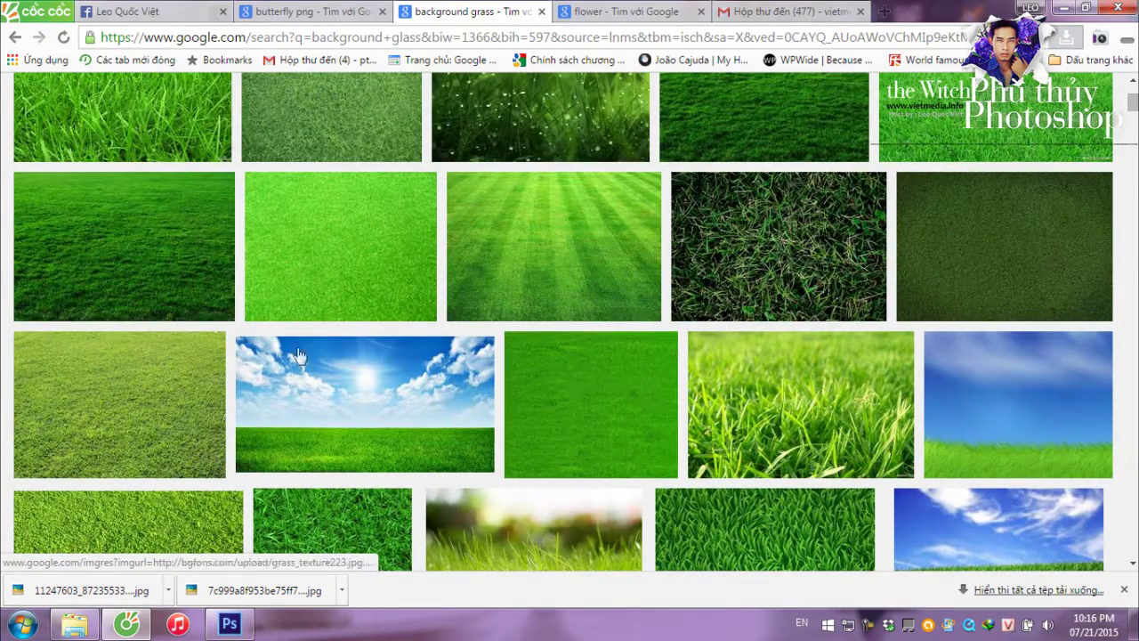
pyautogui.scroll(-5, 498, 383)
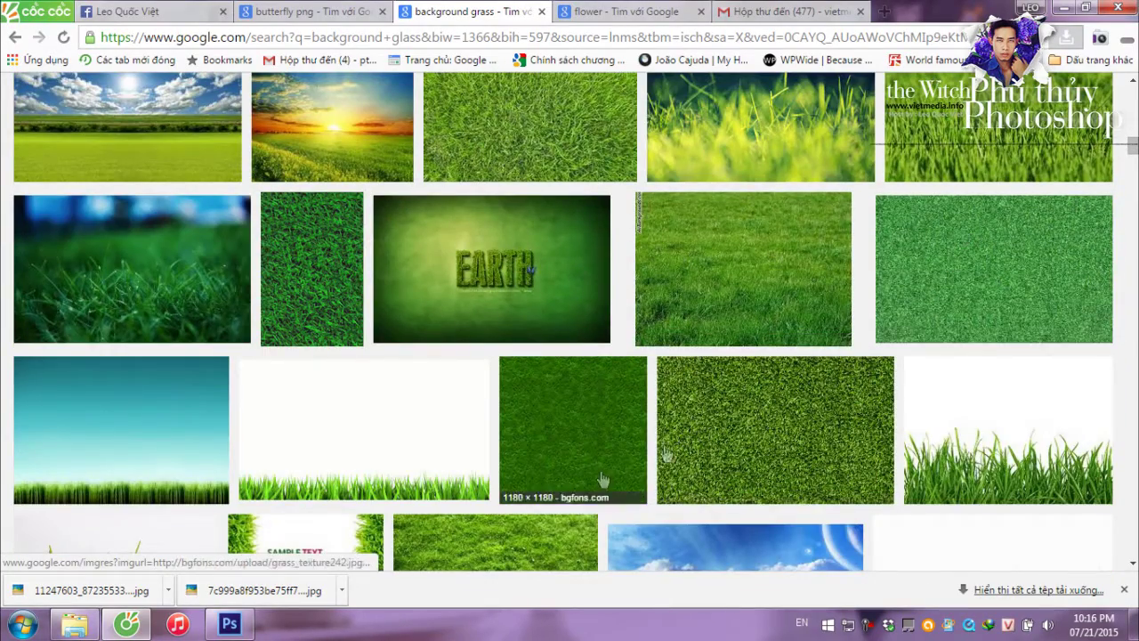
pyautogui.click(725, 427)
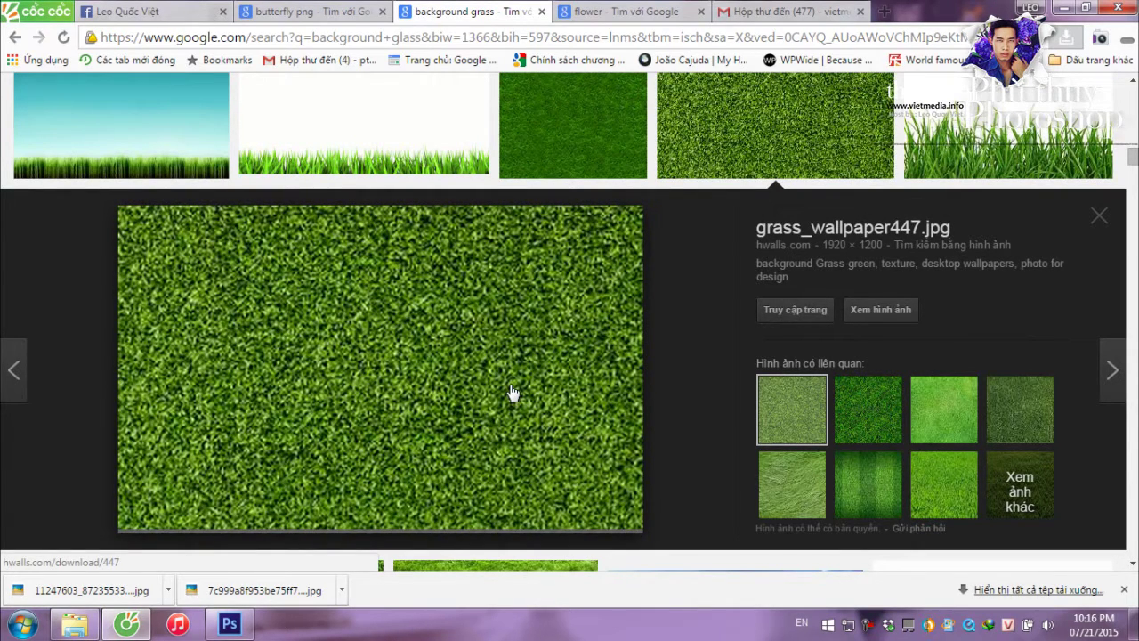
# - Browse the flower results, previewing the orange rose and pink water lily, then return to background grass
pyautogui.click(583, 16)
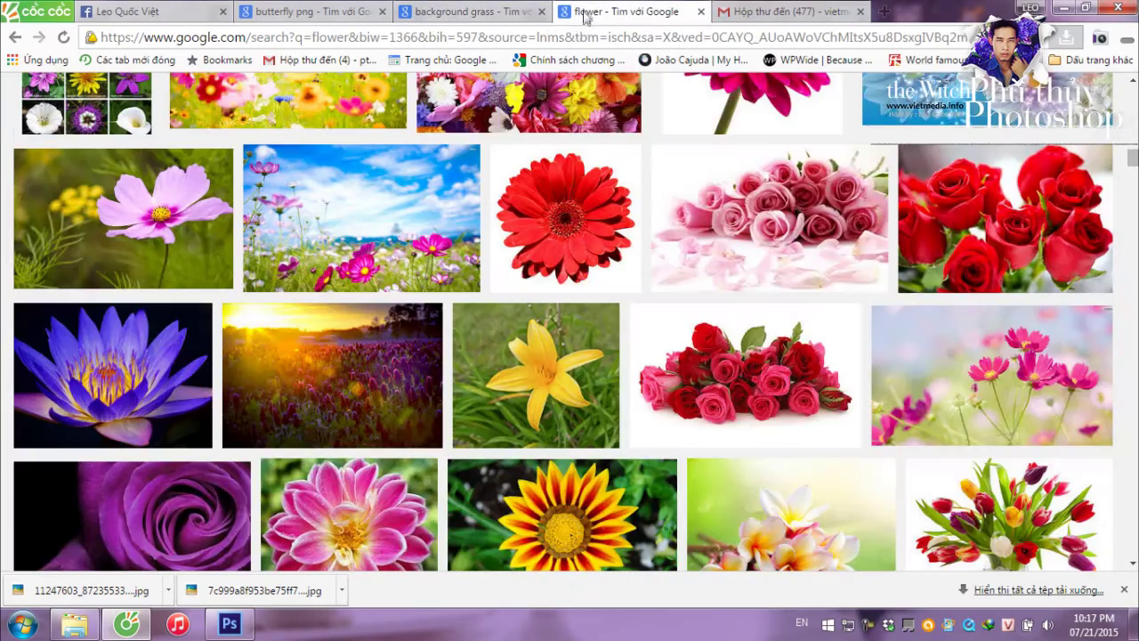
pyautogui.click(485, 440)
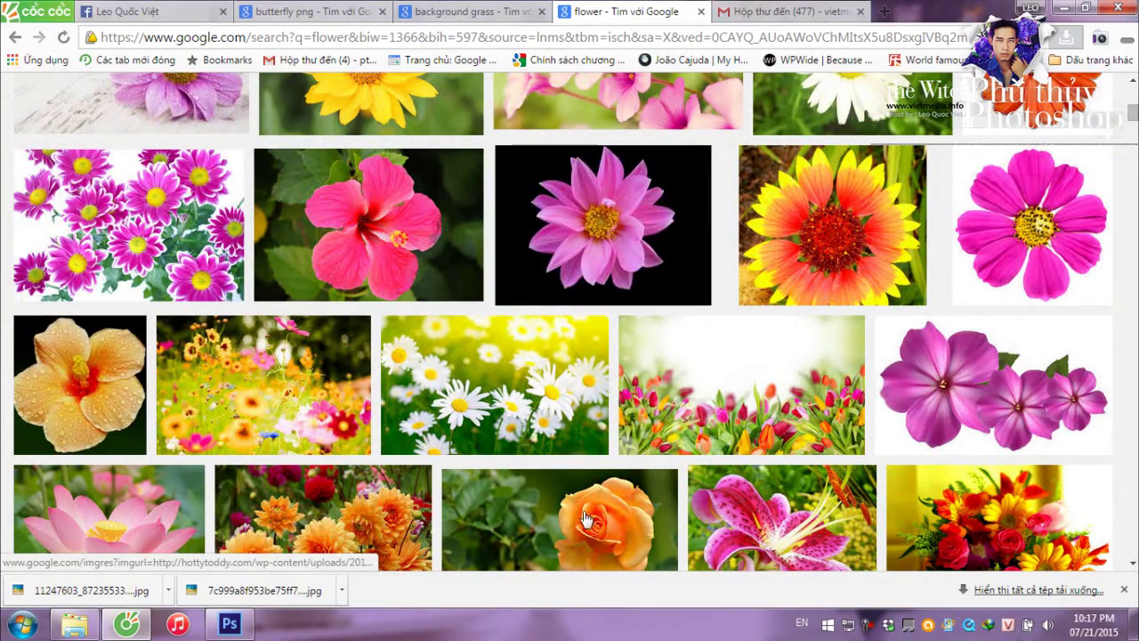
pyautogui.click(583, 520)
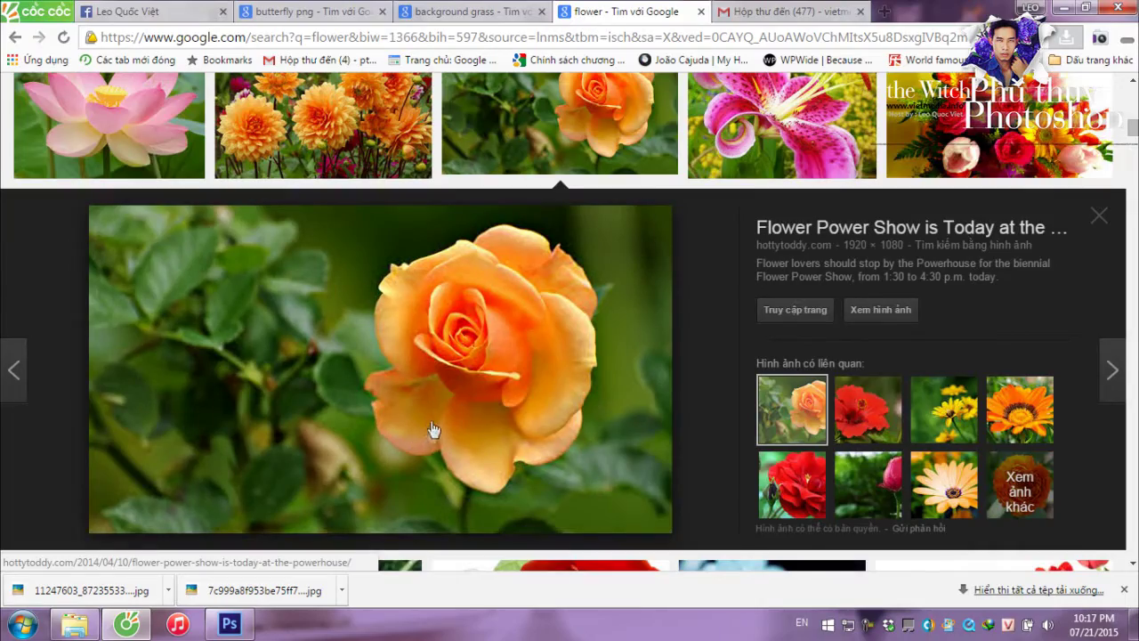
pyautogui.scroll(-4, 434, 447)
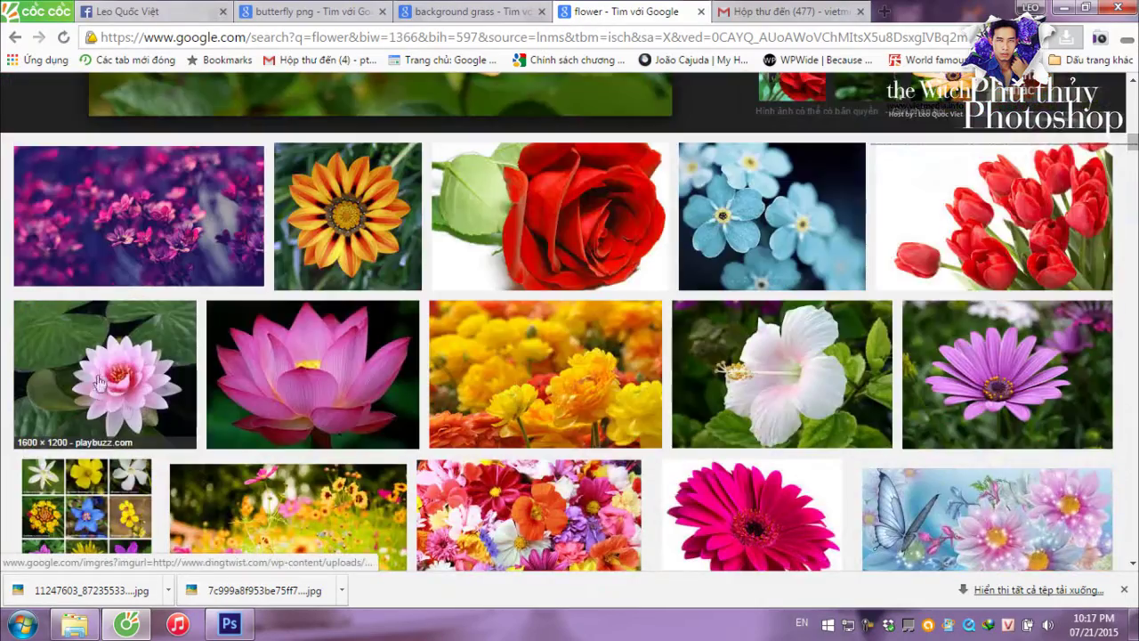
pyautogui.click(99, 369)
pyautogui.rightClick(388, 356)
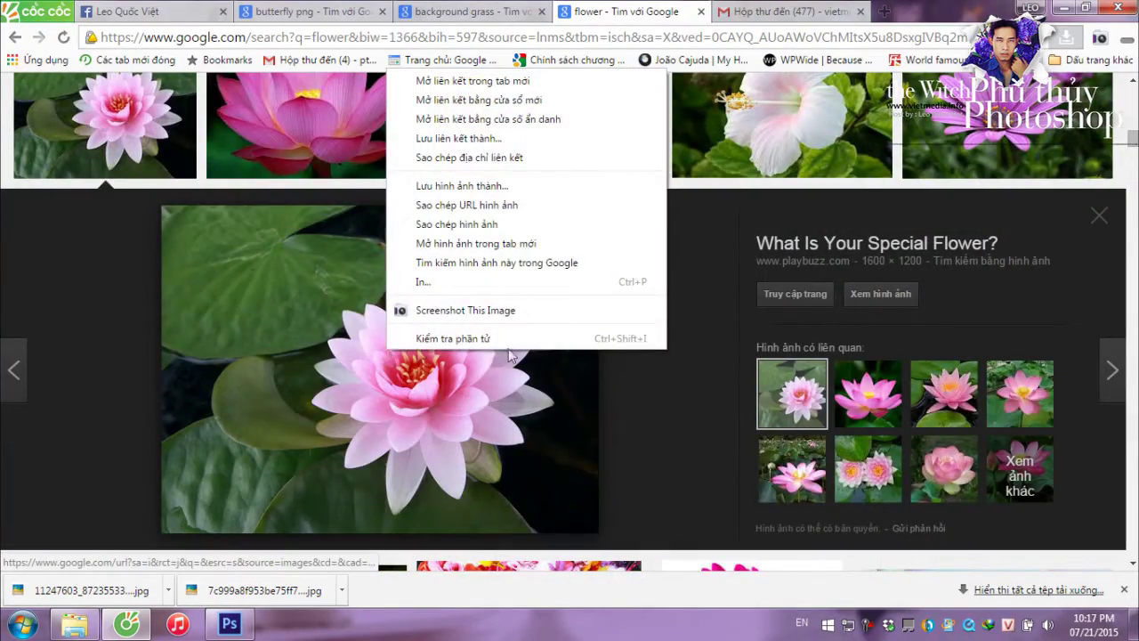
pyautogui.click(635, 387)
pyautogui.click(465, 11)
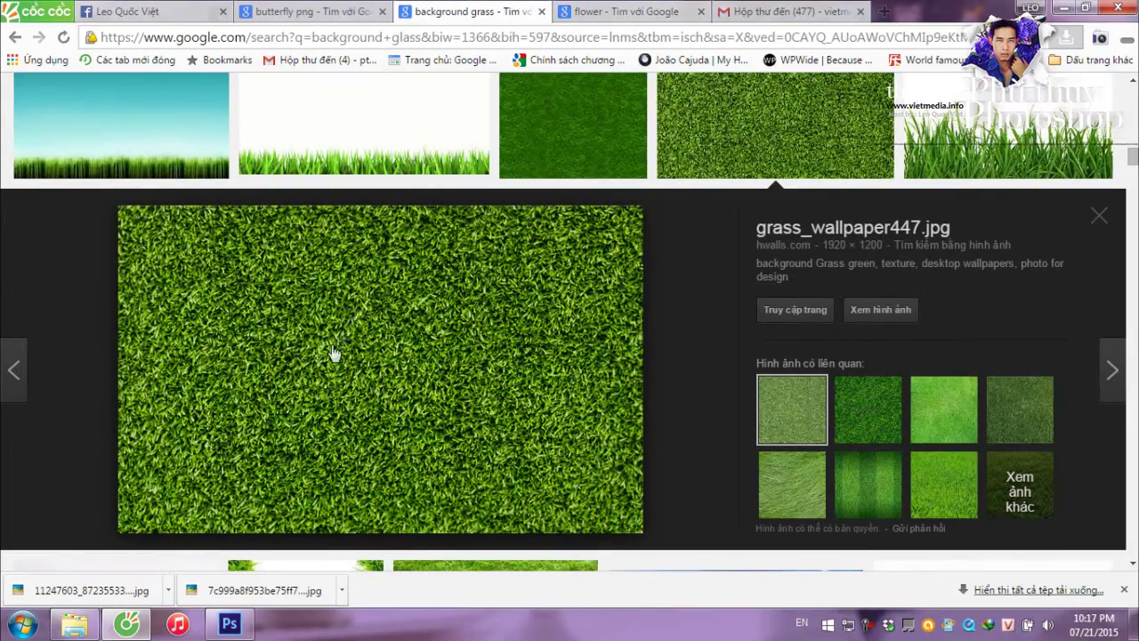
# - Switch to the butterfly png results and preview the orange and purple butterfly images
pyautogui.hotkey('ctrl', 'shift', 'Tab')
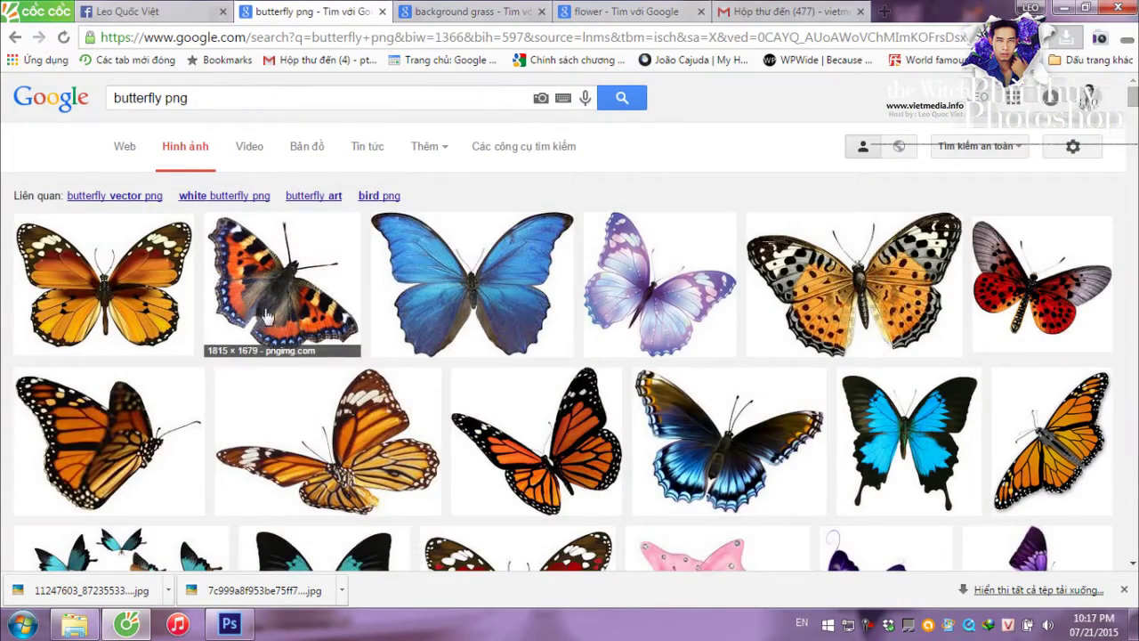
pyautogui.doubleClick(161, 98)
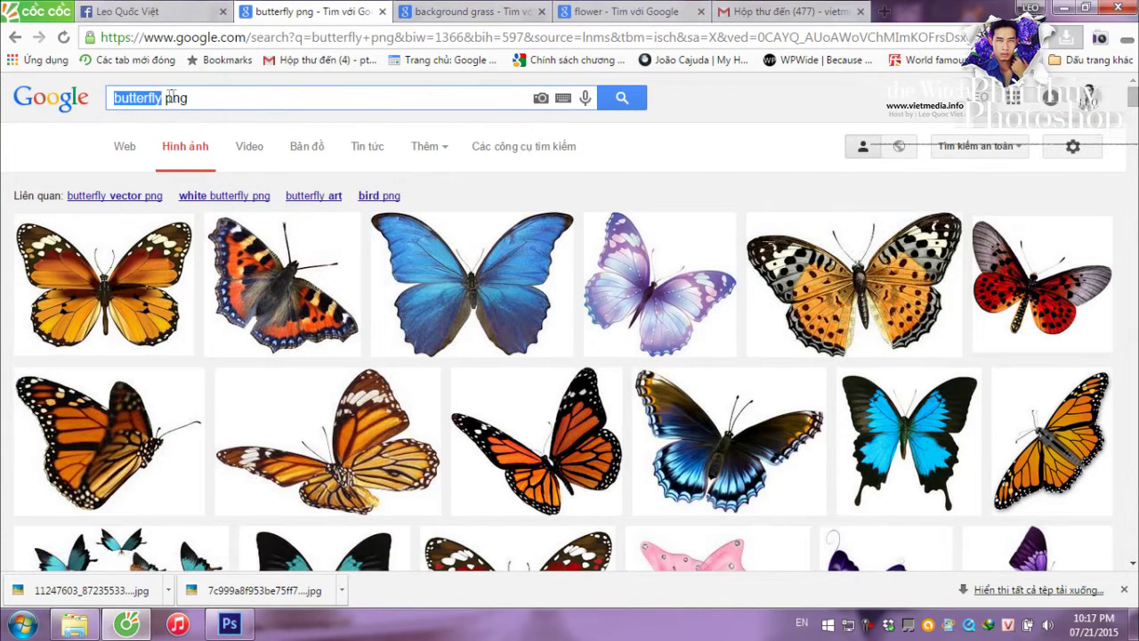
pyautogui.moveTo(161, 98)
pyautogui.mouseDown()
pyautogui.moveTo(189, 101)
pyautogui.moveTo(173, 187)
pyautogui.mouseUp()
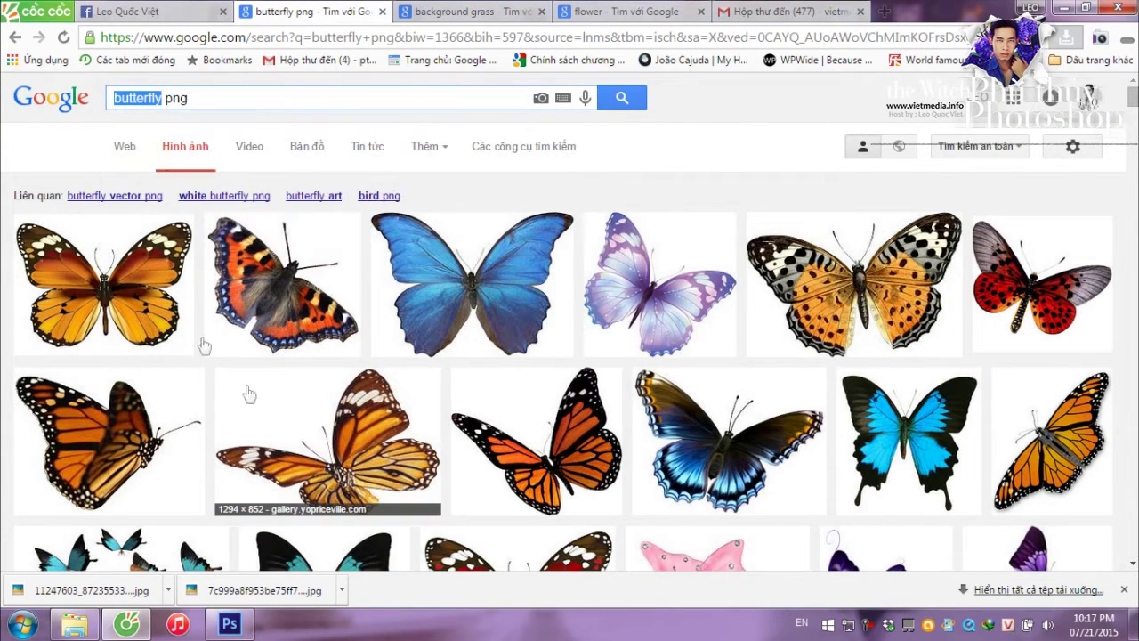
pyautogui.click(127, 297)
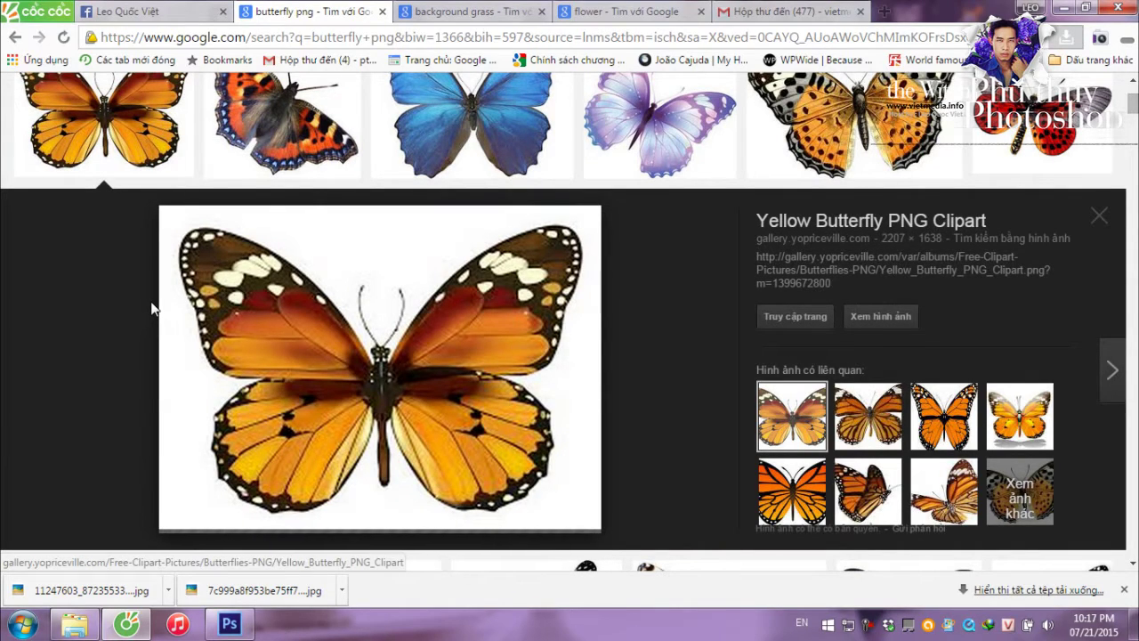
pyautogui.click(631, 153)
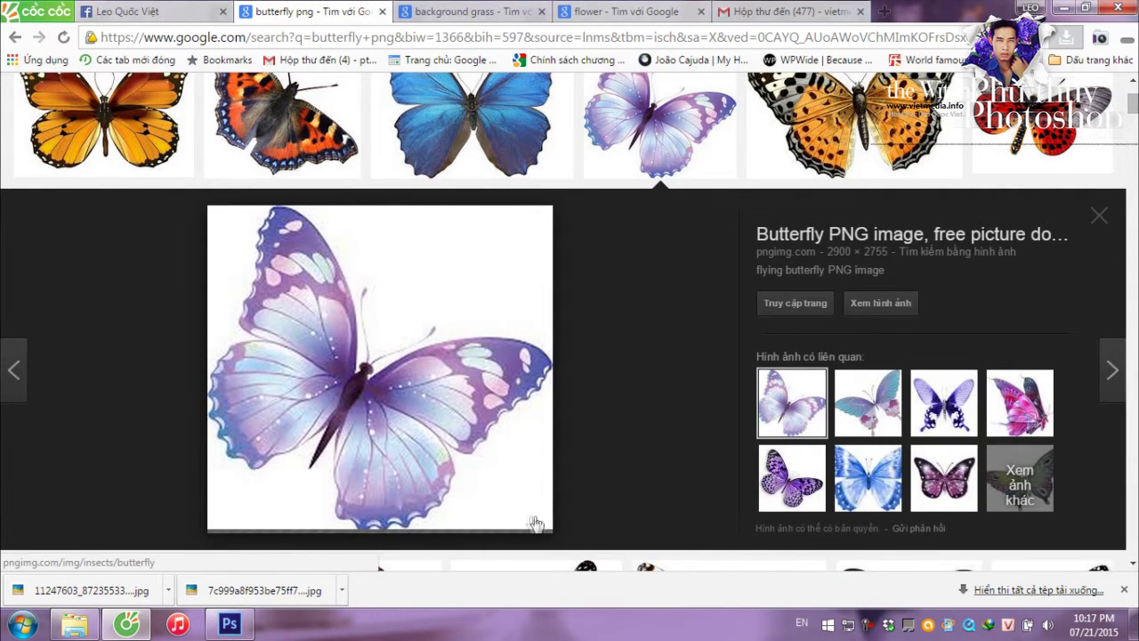
# - Preview the Yellow Butterfly PNG Clipart, then the spotted butterfly_PNG1055.png image
pyautogui.scroll(-4, 539, 444)
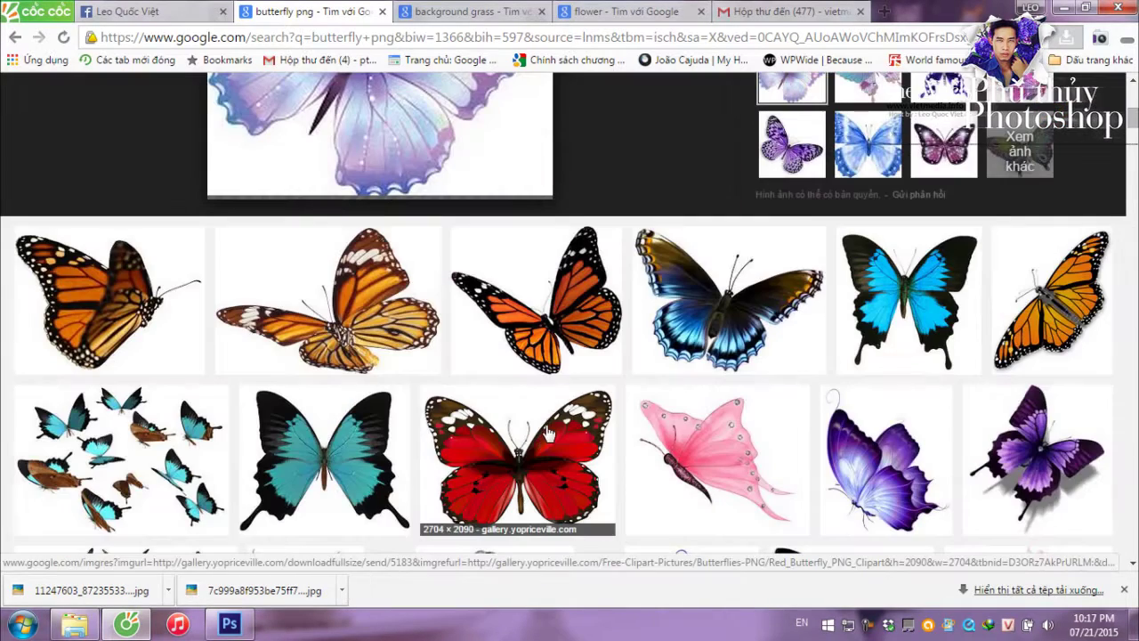
pyautogui.scroll(4, 527, 454)
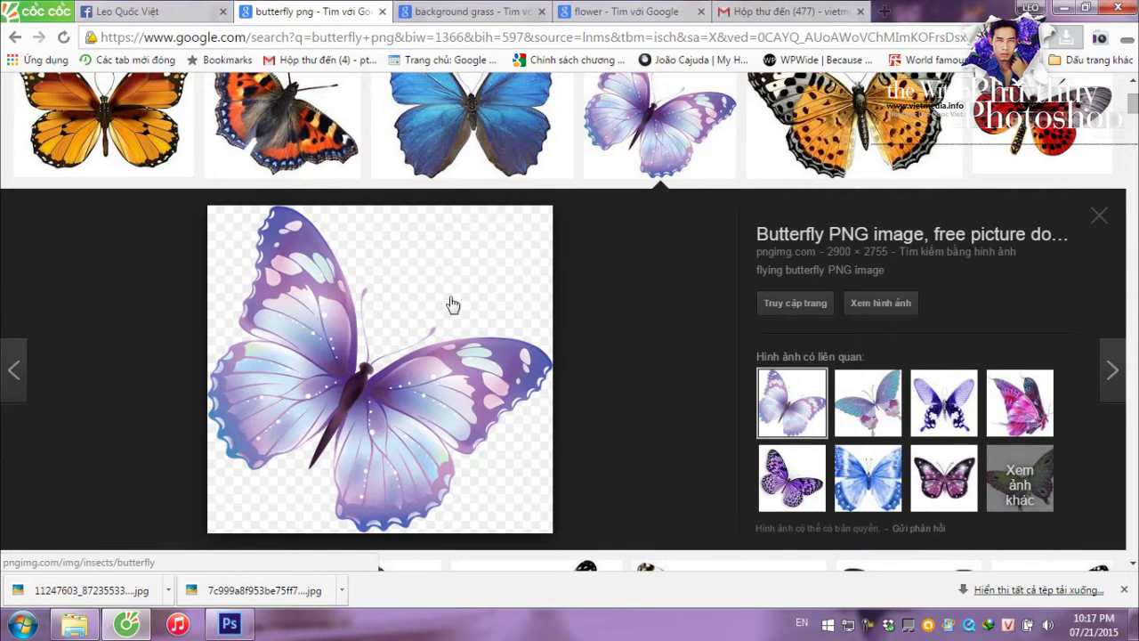
pyautogui.click(100, 125)
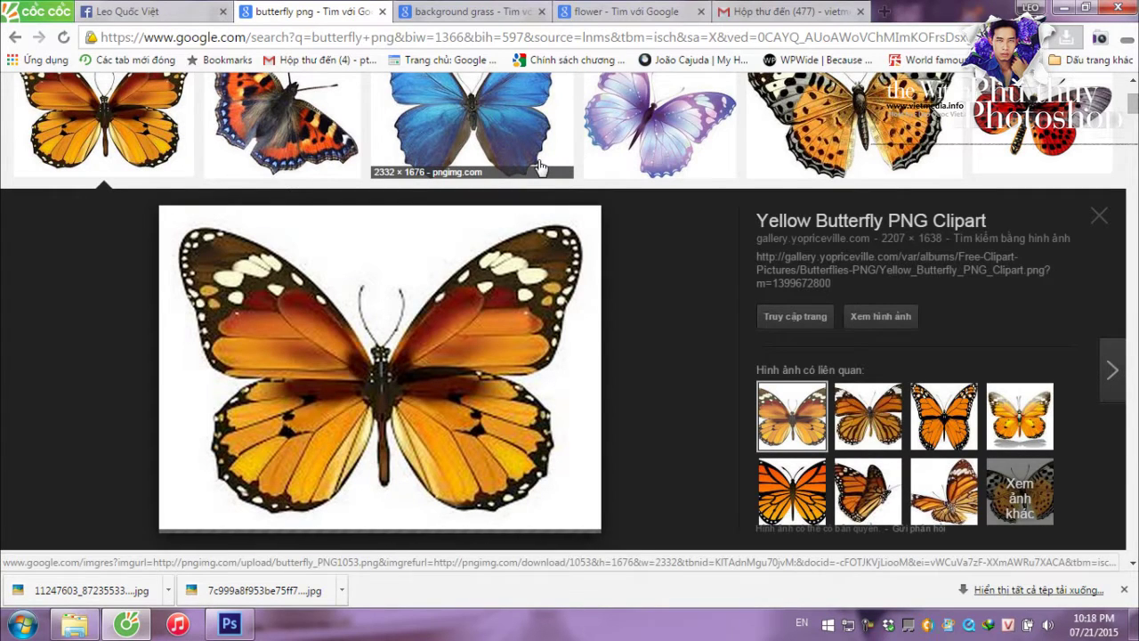
pyautogui.click(809, 124)
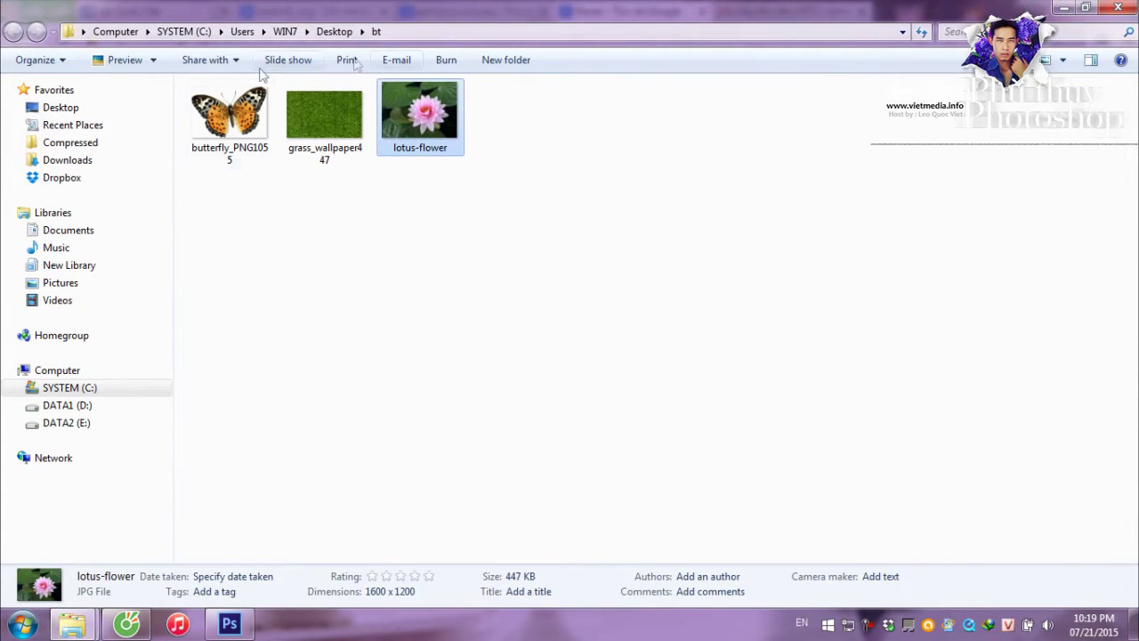
# - Select the butterfly, grass and lotus image files in the bt folder to open in Photoshop
pyautogui.moveTo(192, 198); pyautogui.dragTo(538, 105)
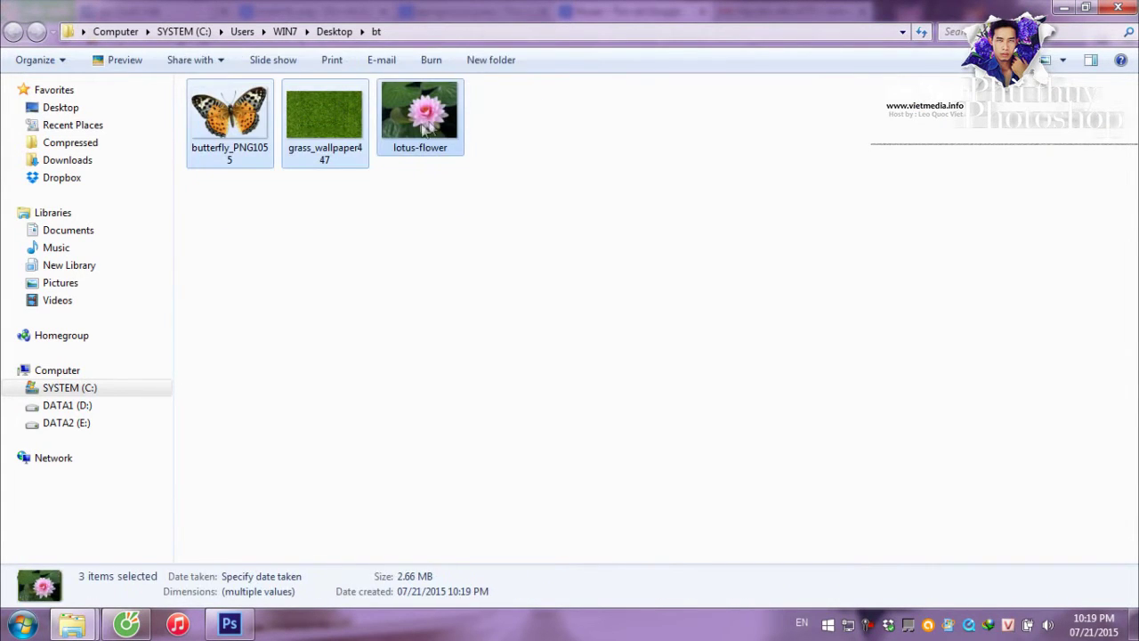
pyautogui.click(309, 143)
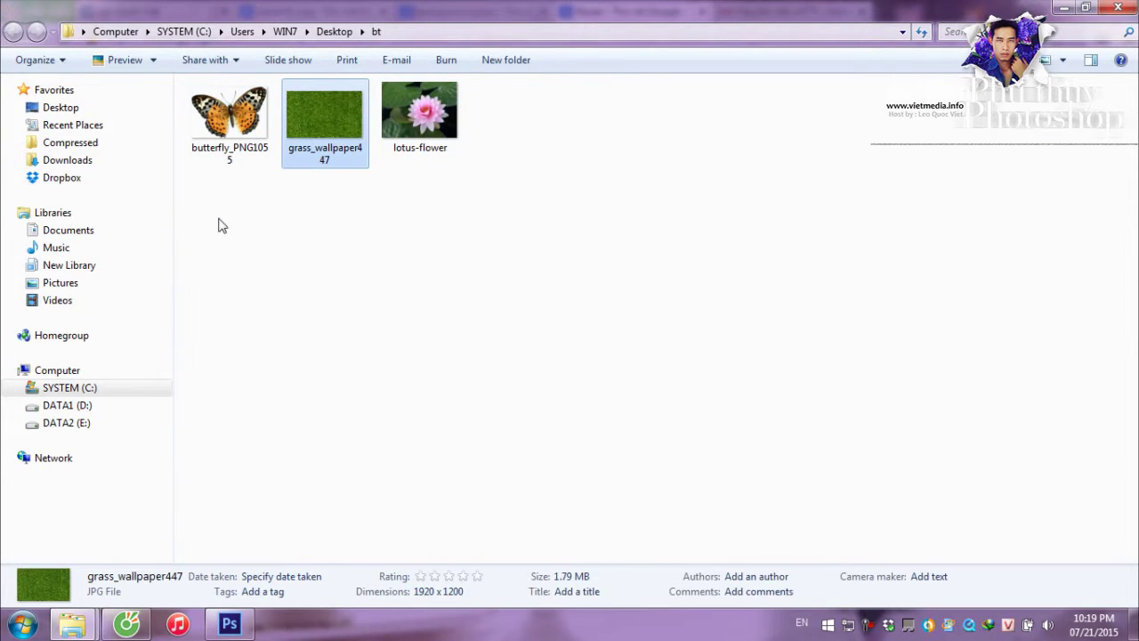
pyautogui.moveTo(229, 187)
pyautogui.mouseDown()
pyautogui.moveTo(427, 115)
pyautogui.moveTo(355, 457)
pyautogui.mouseUp()
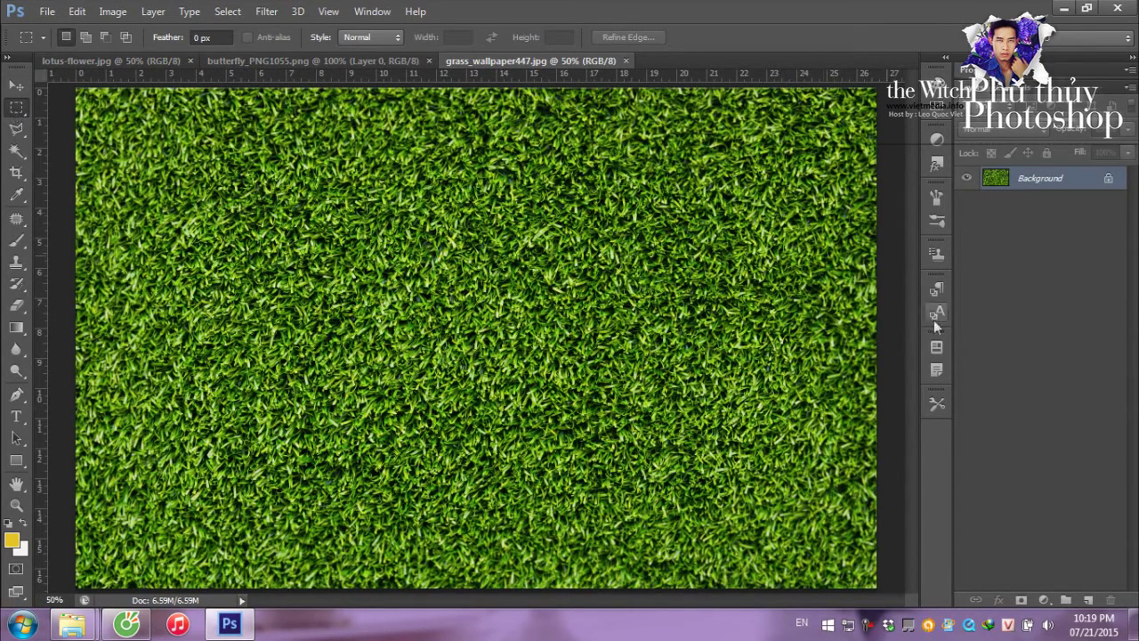
# - On a new Layer 1, fill a central rectangular selection with white, then deselect
pyautogui.click(1087, 601)
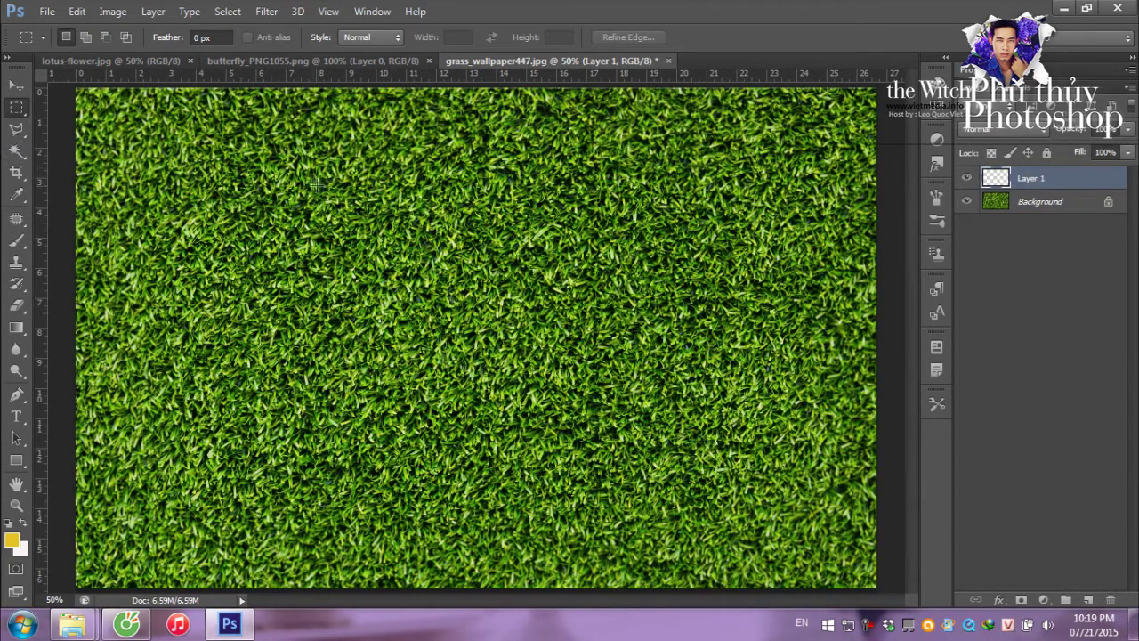
pyautogui.moveTo(305, 194); pyautogui.dragTo(620, 483)
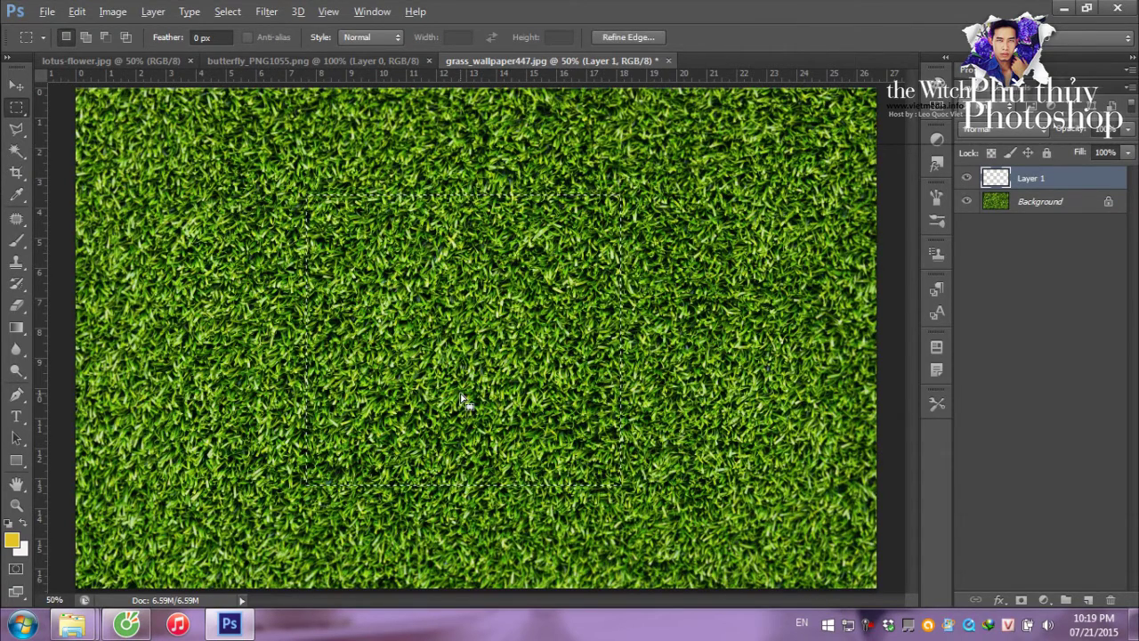
pyautogui.hotkey('alt', 'BackSpace')
pyautogui.hotkey('ctrl', 'BackSpace')
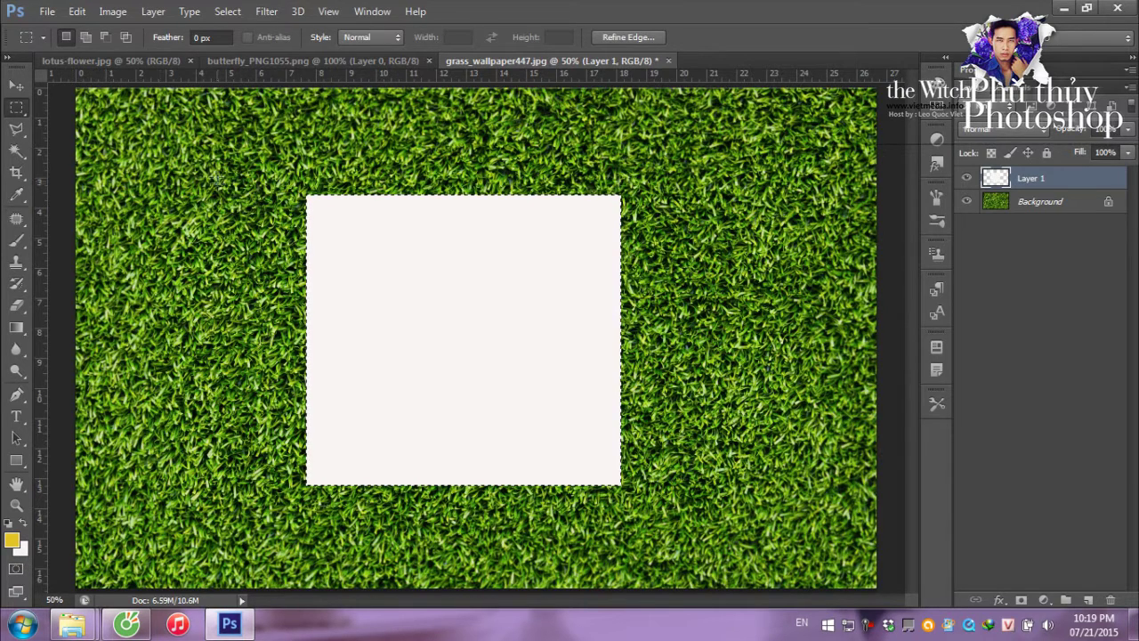
pyautogui.hotkey('ctrl', 'd')
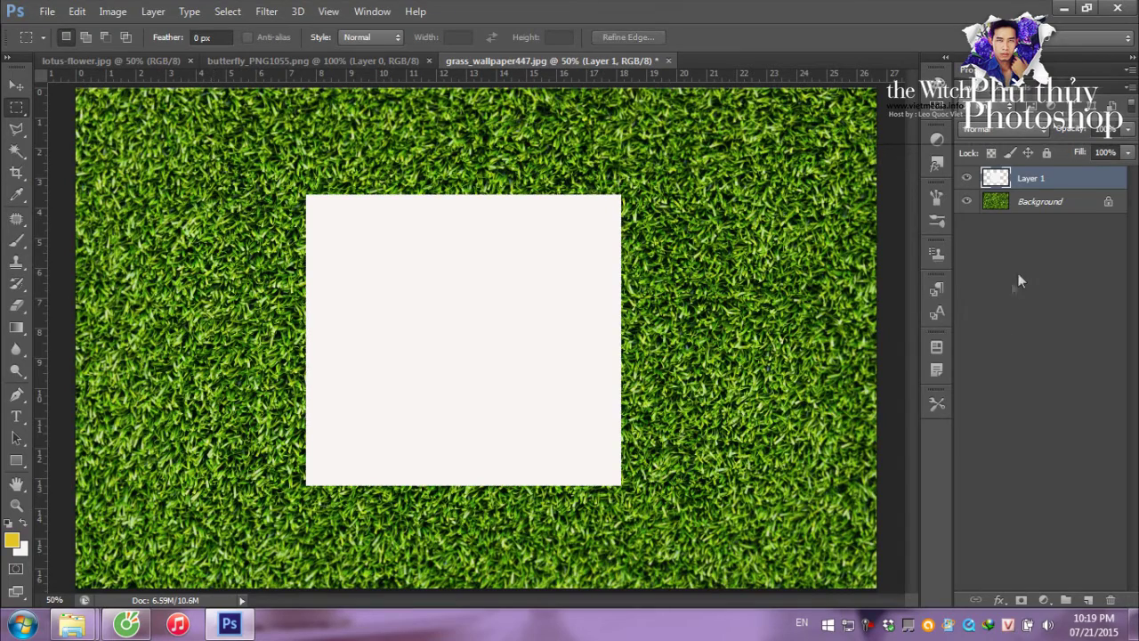
# - Give Layer 1 a Drop Shadow at 75% opacity with enlarged size and adjusted distance
pyautogui.rightClick(1029, 182)
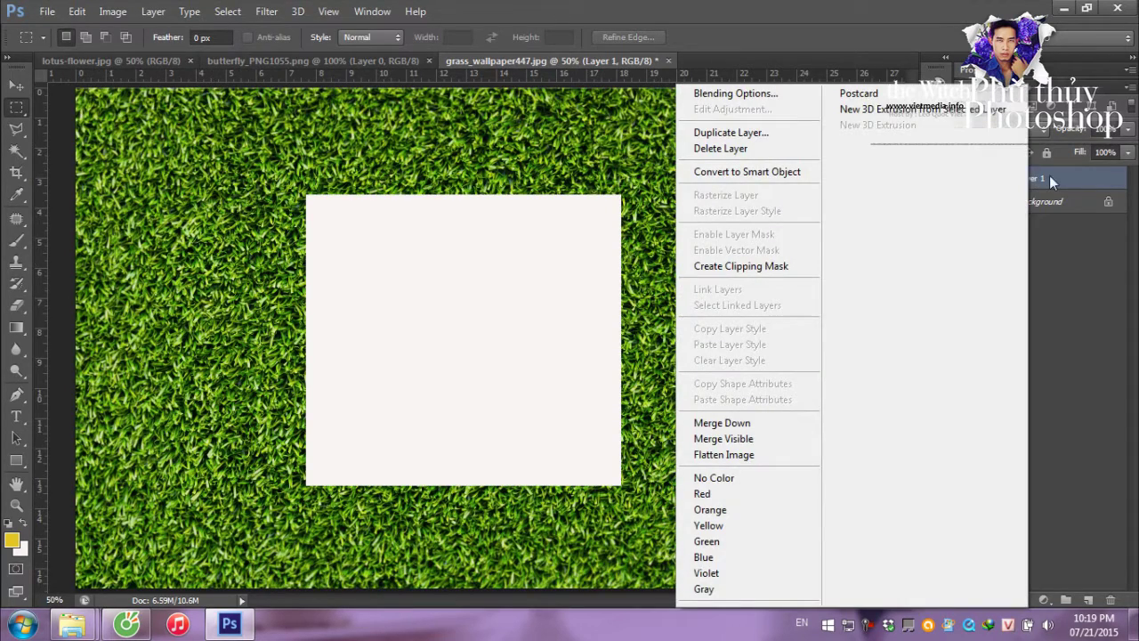
pyautogui.click(748, 94)
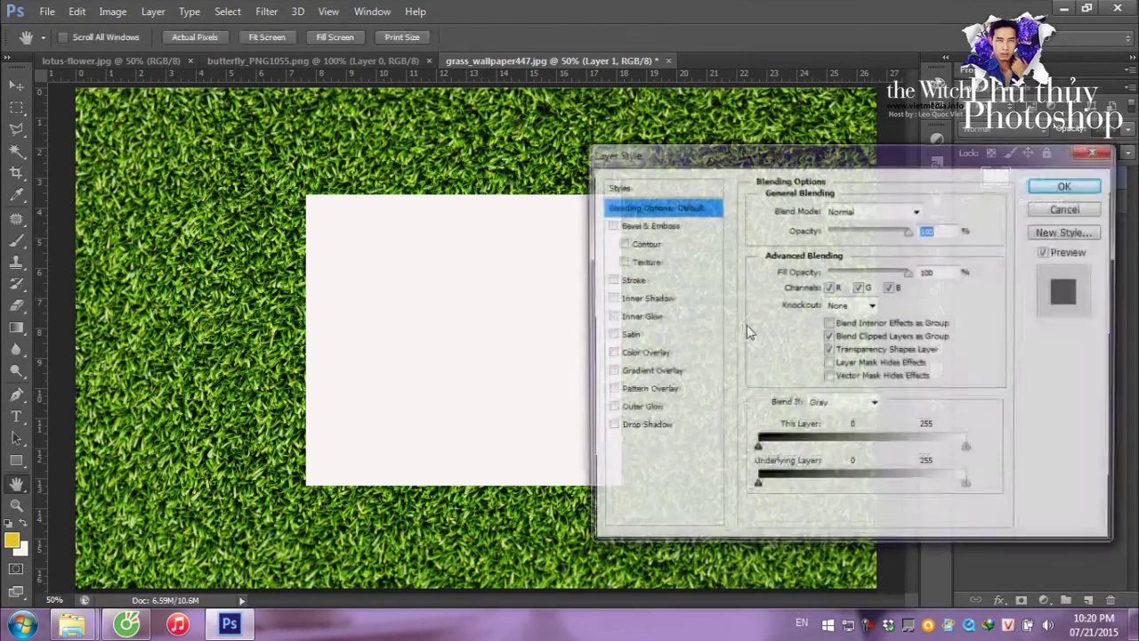
pyautogui.click(641, 429)
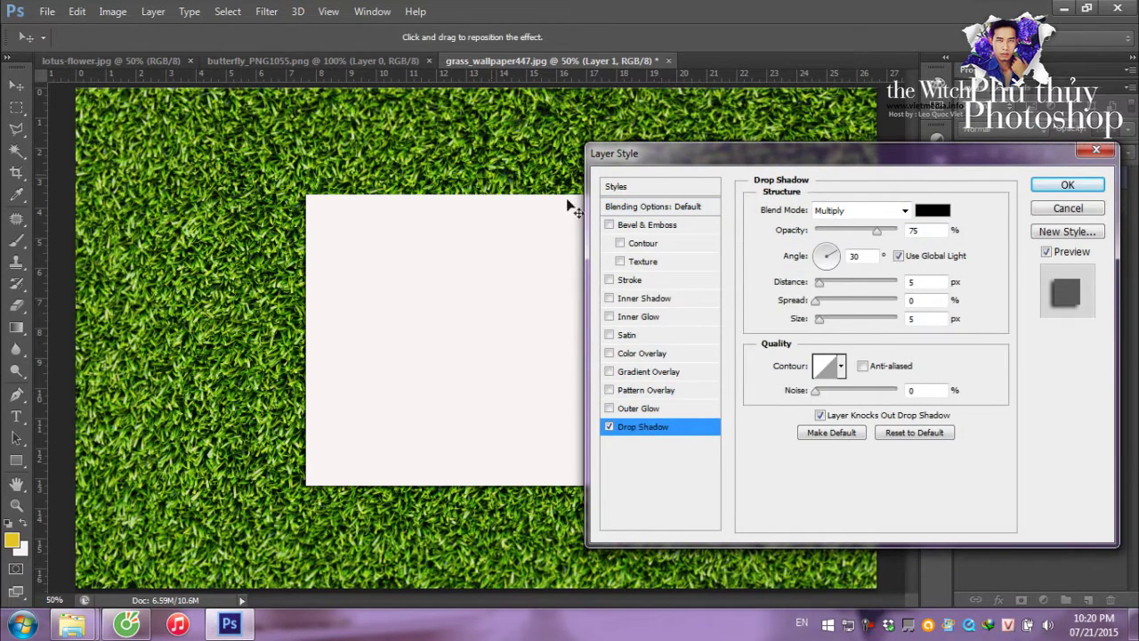
pyautogui.moveTo(819, 320); pyautogui.dragTo(829, 320)
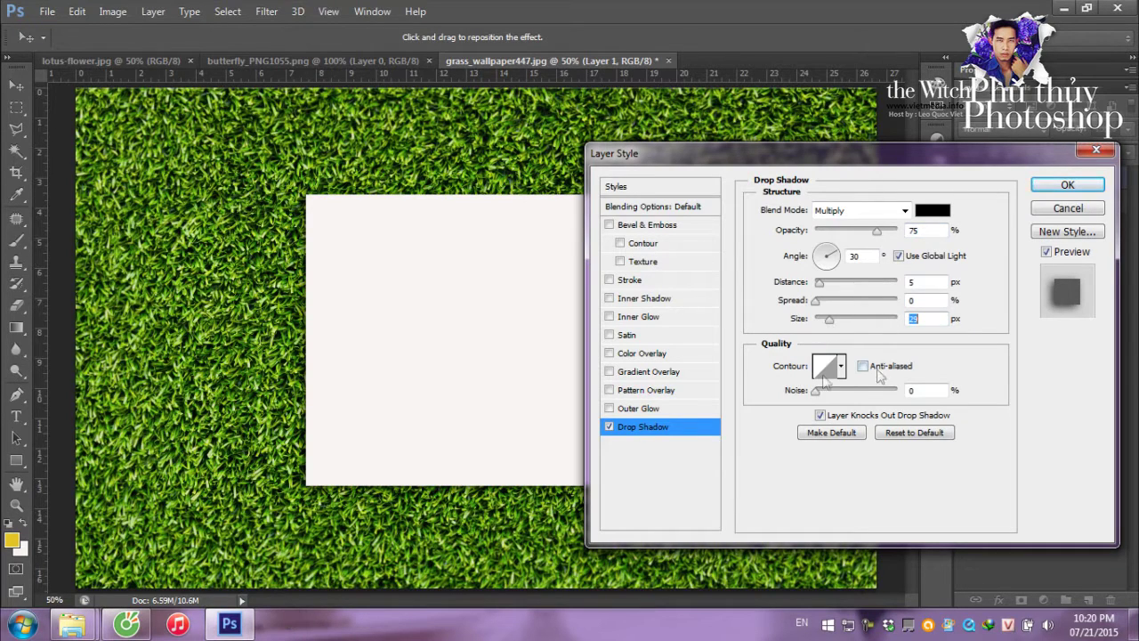
pyautogui.moveTo(828, 320); pyautogui.dragTo(843, 322)
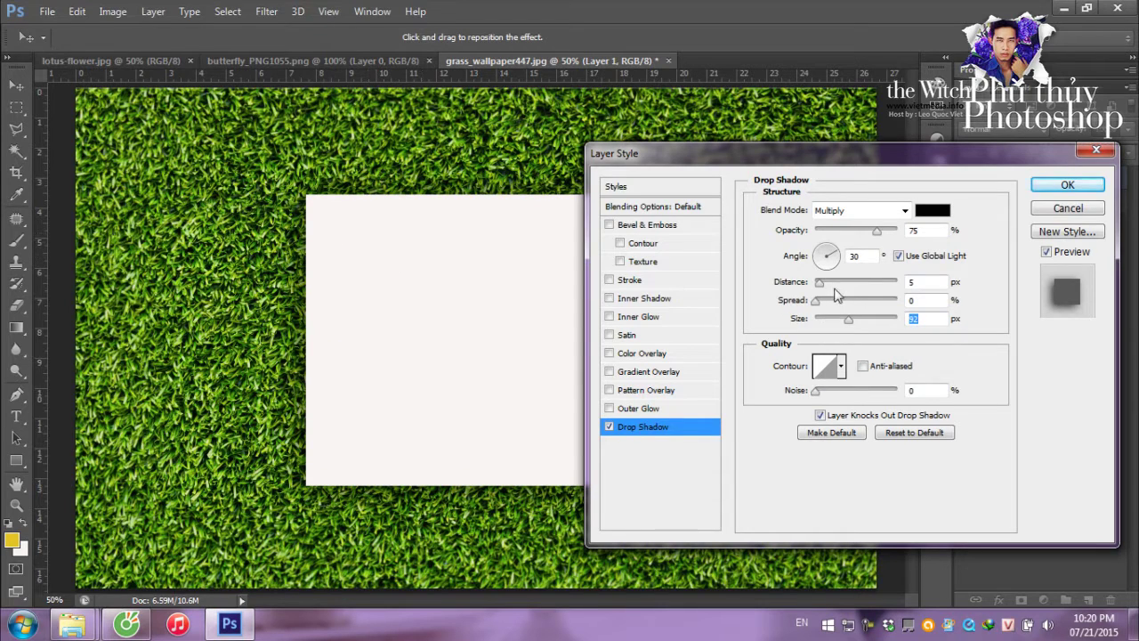
pyautogui.moveTo(826, 288); pyautogui.dragTo(820, 287)
pyautogui.moveTo(820, 289); pyautogui.dragTo(840, 290)
pyautogui.click(1067, 184)
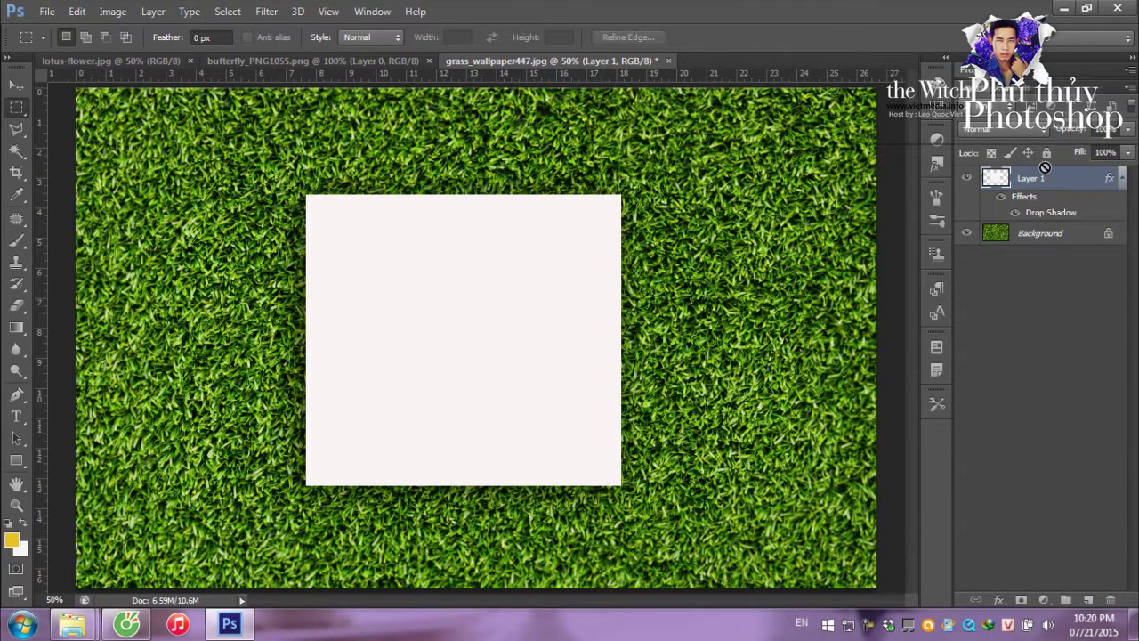
# - Duplicate Layer 1 and scale the copy down to about 91%
pyautogui.hotkey('ctrl', 'j')
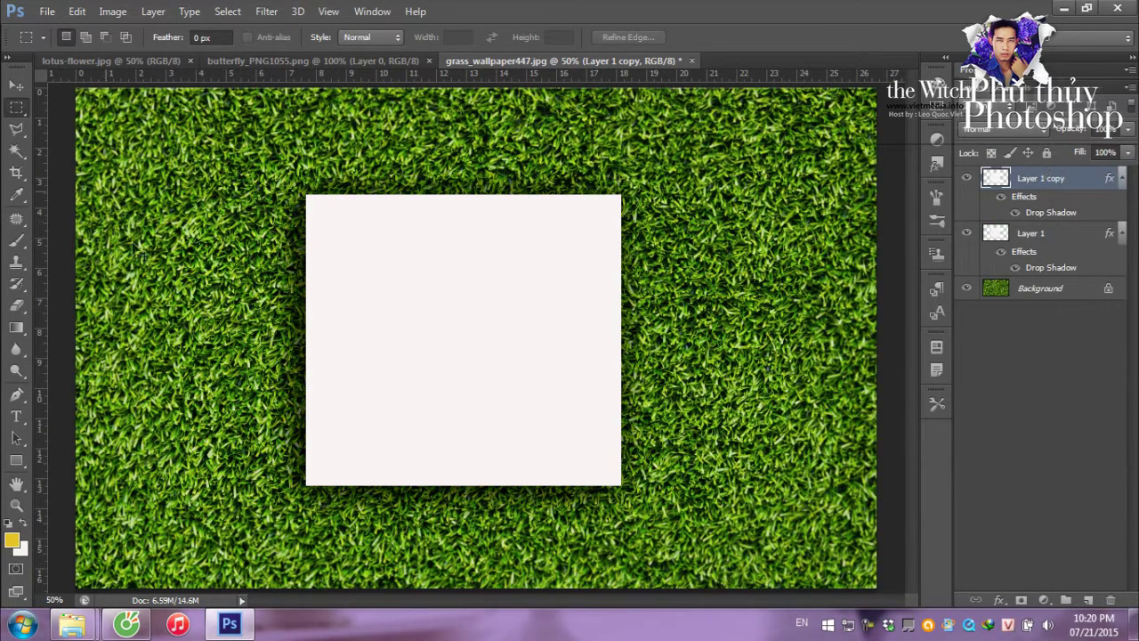
pyautogui.hotkey('ctrl', 't')
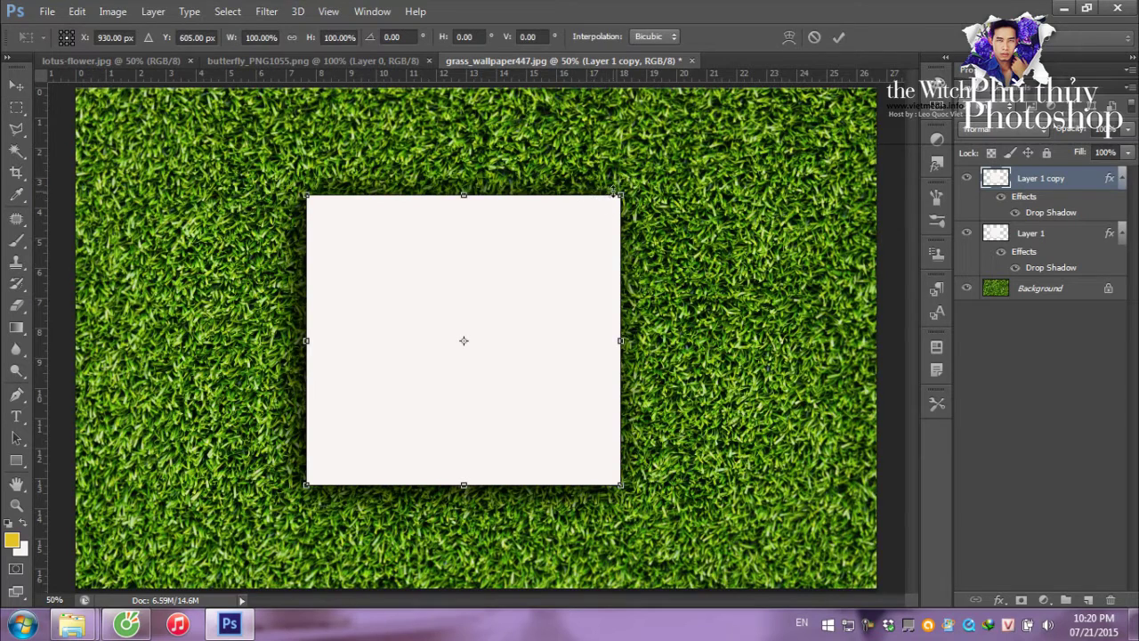
pyautogui.moveTo(614, 190); pyautogui.dragTo(609, 207)
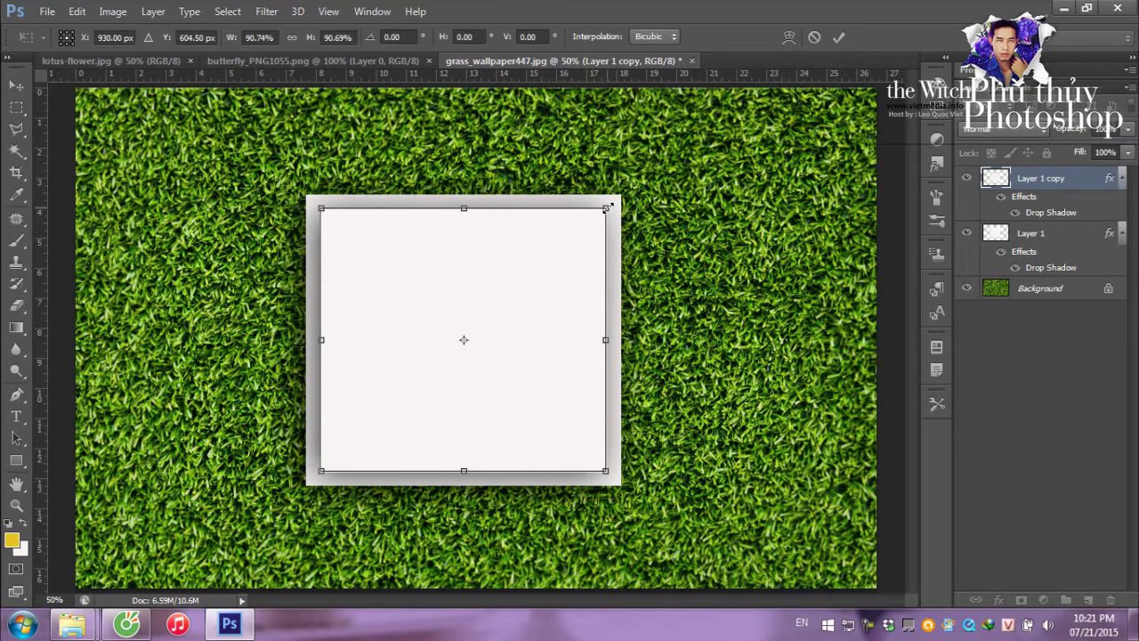
pyautogui.press('Return')
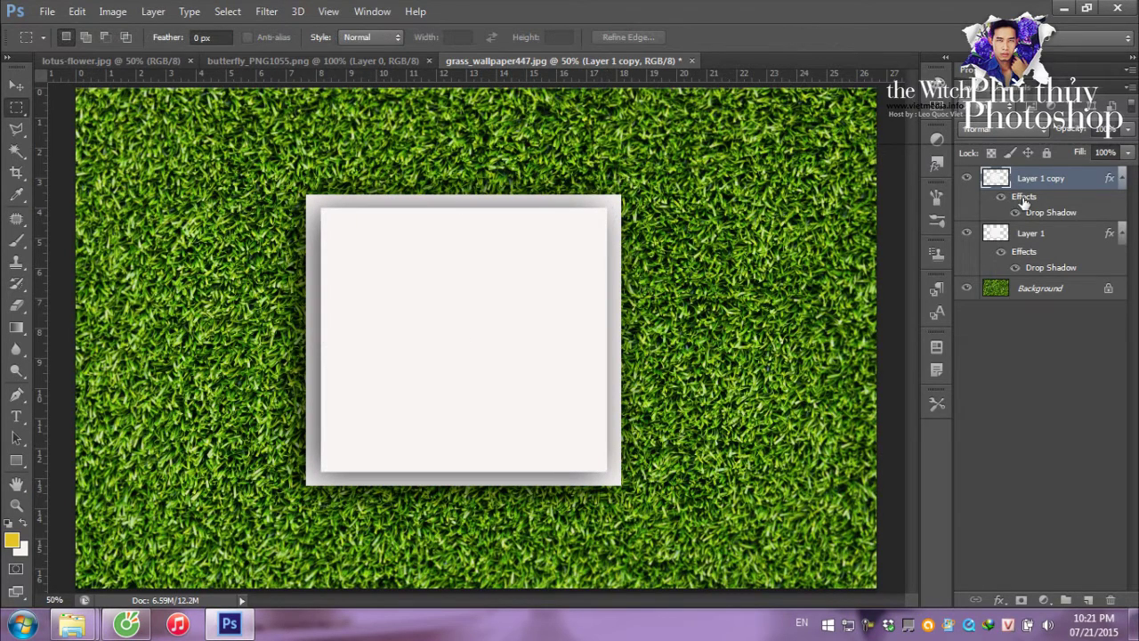
# - Replace Layer 1 copy's Drop Shadow with a 35 px Inner Shadow at 75% opacity
pyautogui.doubleClick(1023, 197)
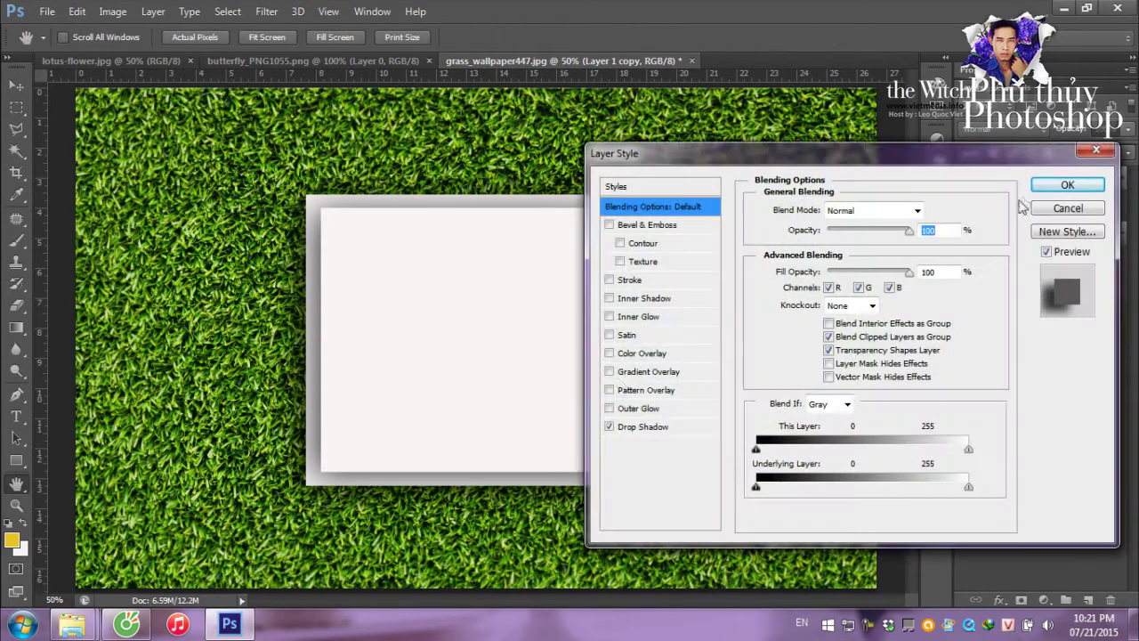
pyautogui.click(610, 299)
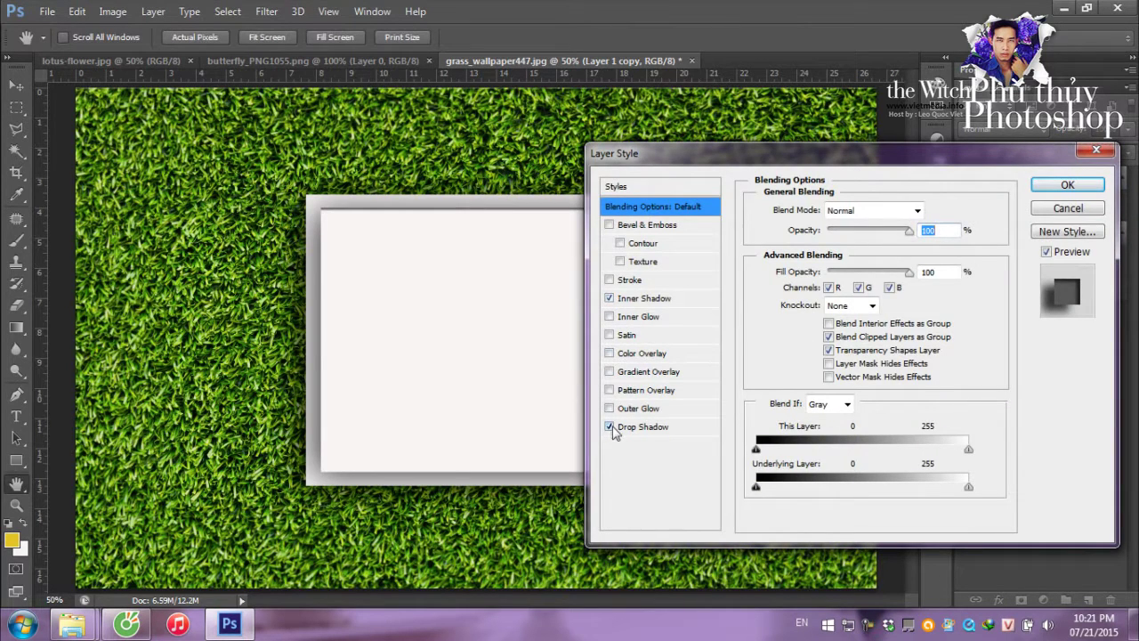
pyautogui.click(610, 427)
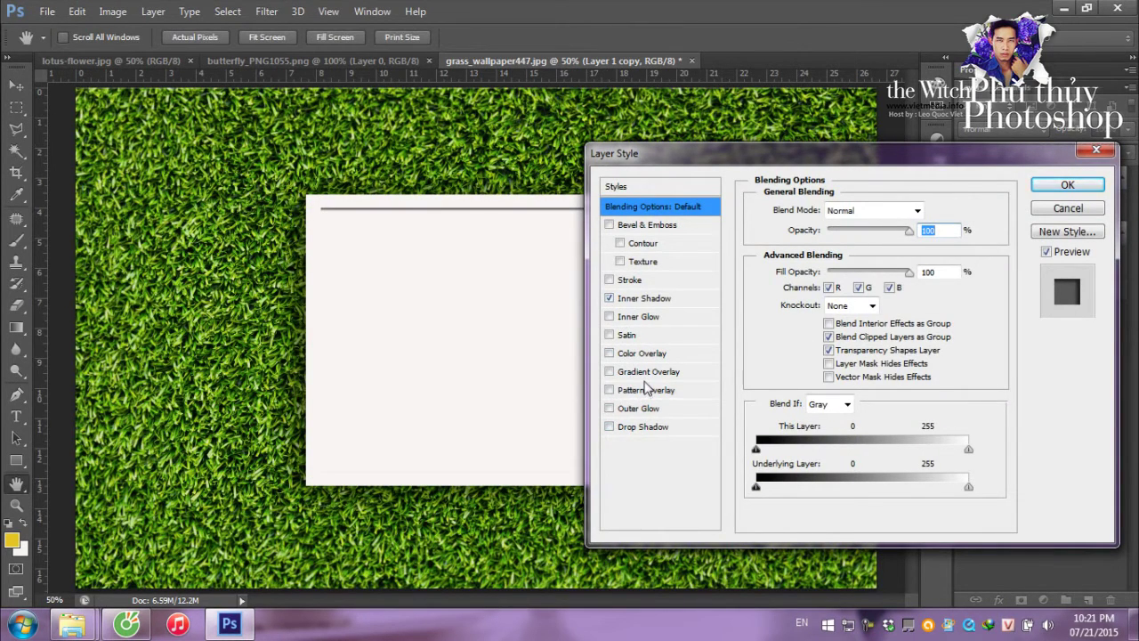
pyautogui.click(638, 300)
pyautogui.moveTo(825, 324); pyautogui.dragTo(833, 327)
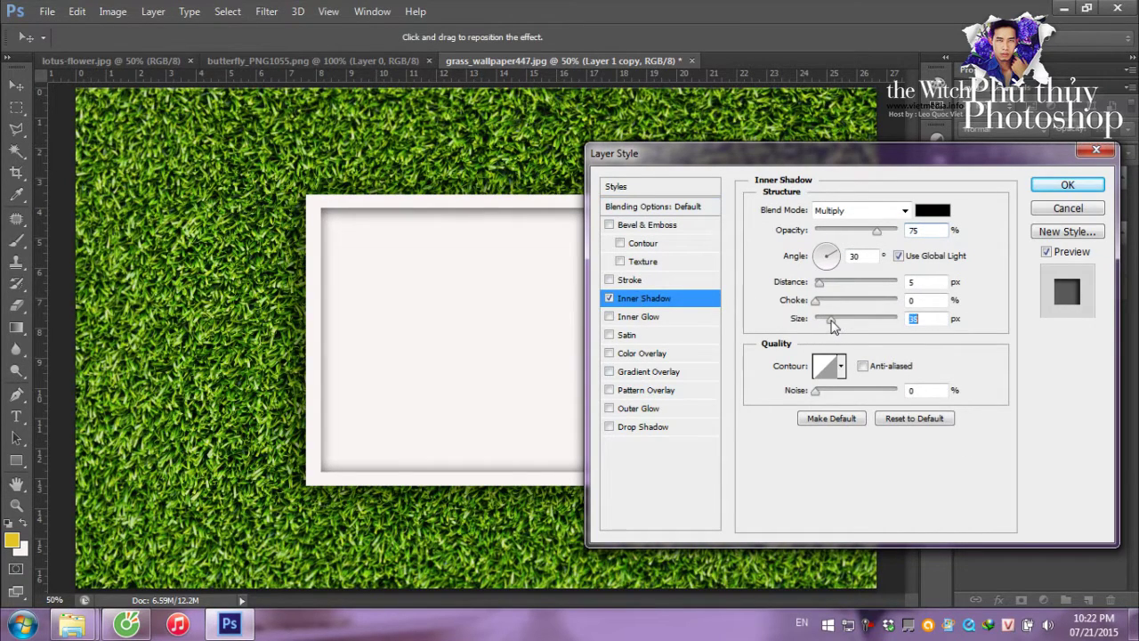
pyautogui.click(1066, 189)
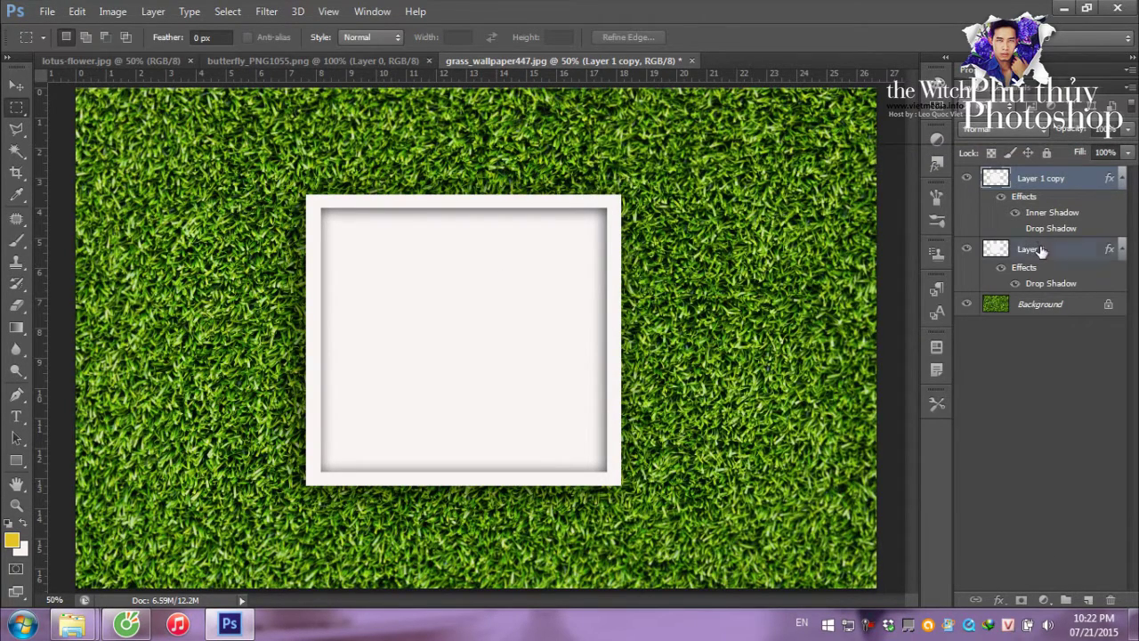
# - Duplicate both frame layers and rotate the copy about 7°
pyautogui.keyDown('shift'); pyautogui.click(1039, 250); pyautogui.keyUp('shift')
pyautogui.click(1052, 184)
pyautogui.keyDown('shift'); pyautogui.click(1046, 251); pyautogui.keyUp('shift')
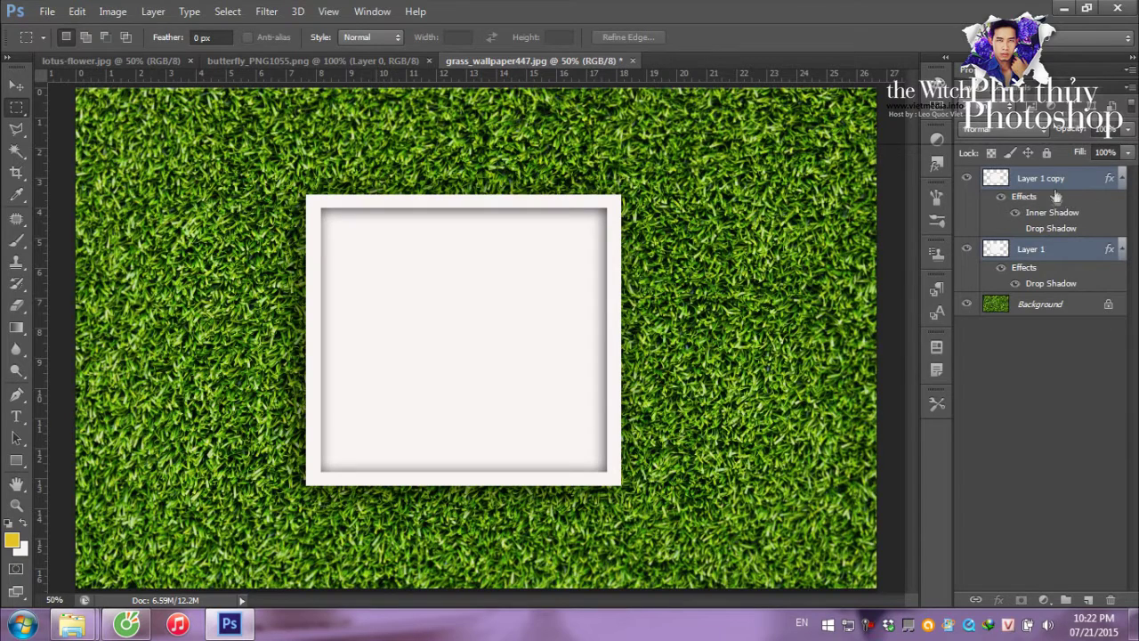
pyautogui.hotkey('ctrl', 'j')
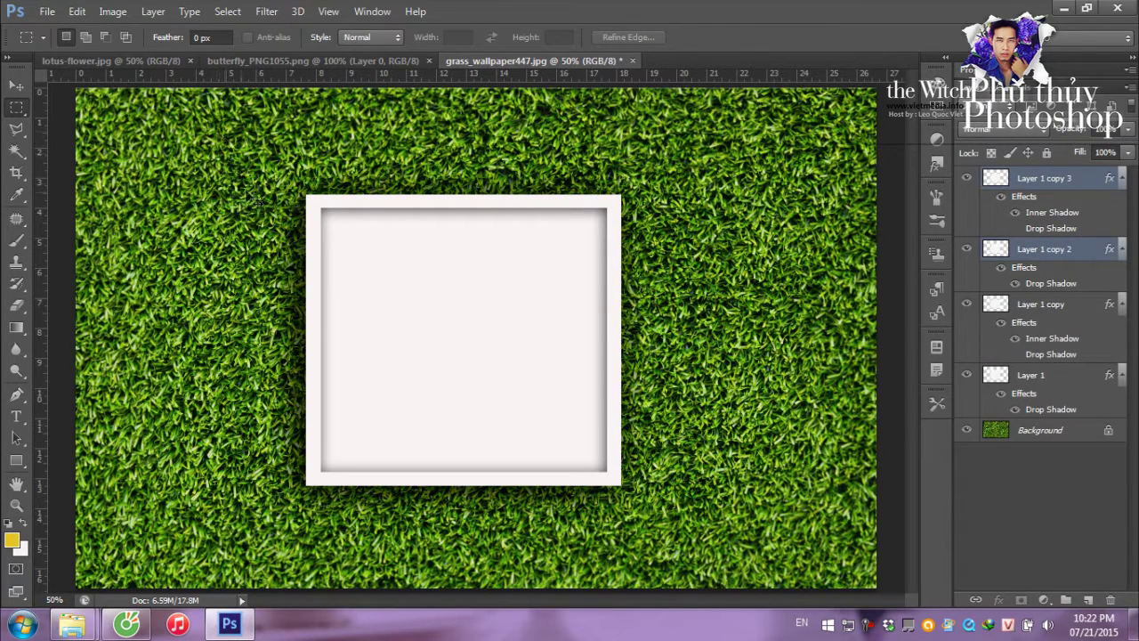
pyautogui.hotkey('ctrl', 't')
pyautogui.moveTo(629, 127)
pyautogui.mouseDown()
pyautogui.moveTo(676, 200)
pyautogui.moveTo(642, 197)
pyautogui.moveTo(665, 162)
pyautogui.mouseUp()
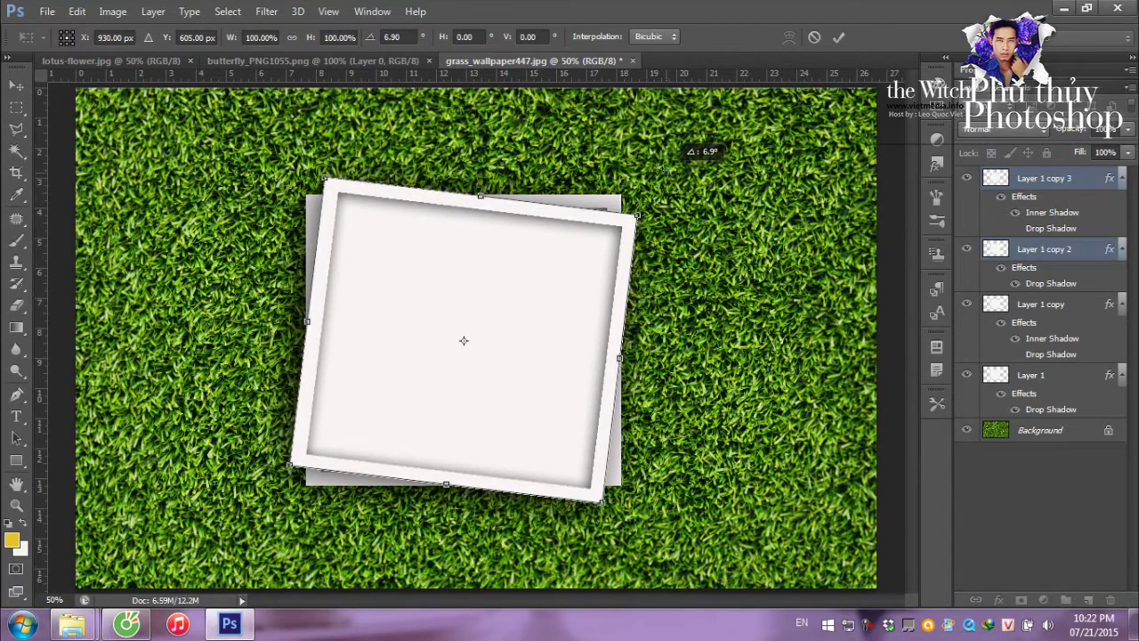
pyautogui.press('Return')
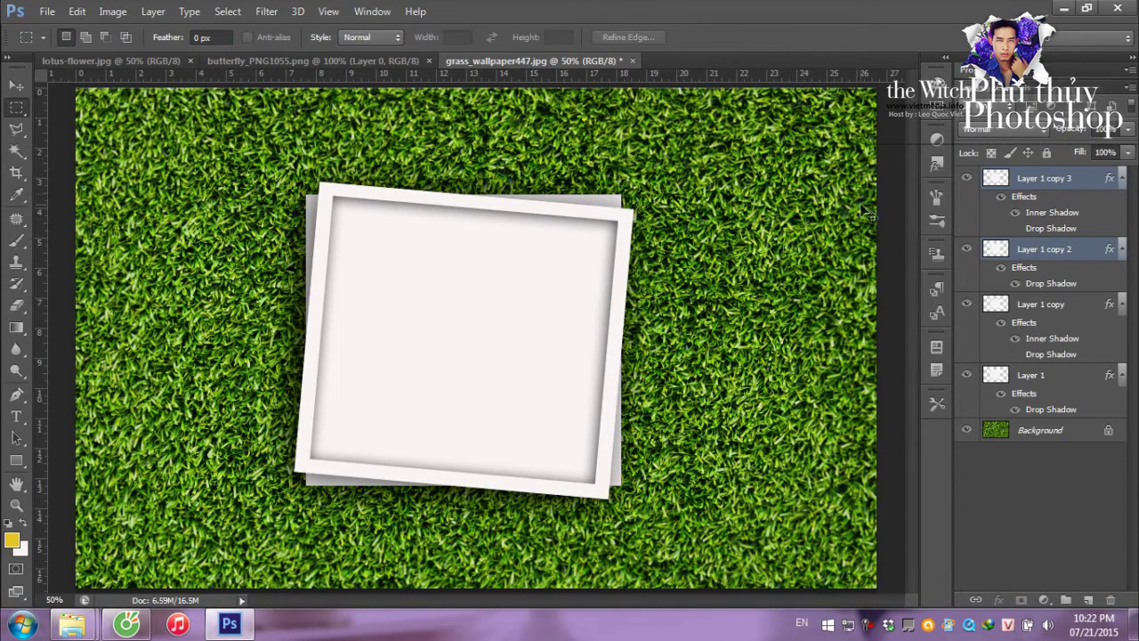
# - Duplicate the frame again and rotate the newest copy about 6°
pyautogui.hotkey('ctrl', 'j')
pyautogui.hotkey('ctrl', 't')
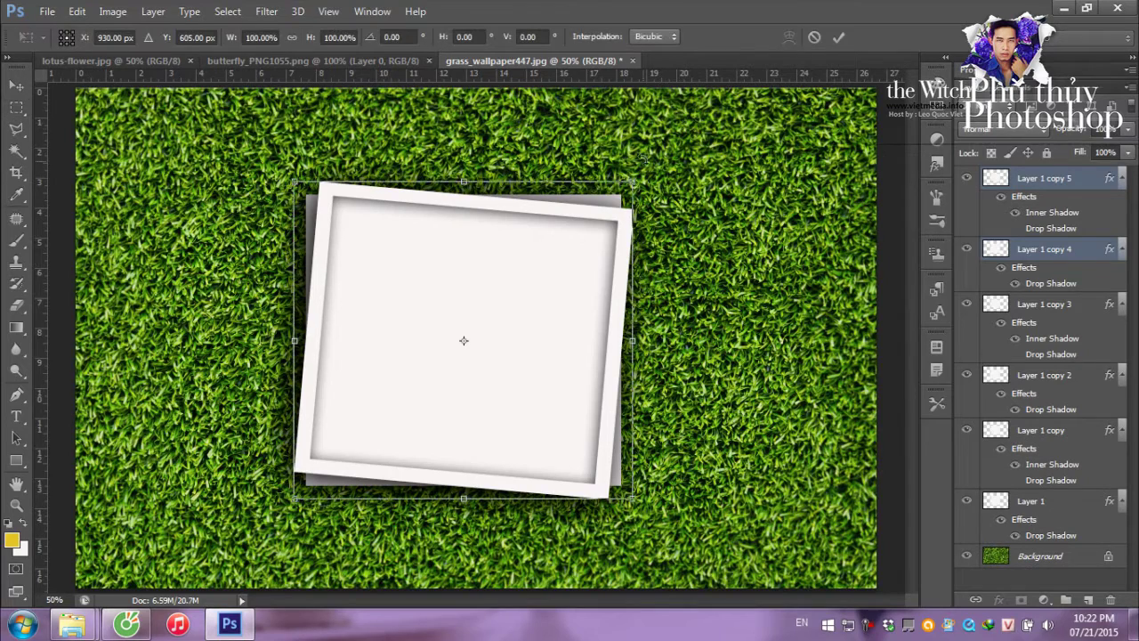
pyautogui.moveTo(692, 143)
pyautogui.mouseDown()
pyautogui.moveTo(698, 180)
pyautogui.moveTo(688, 160)
pyautogui.mouseUp()
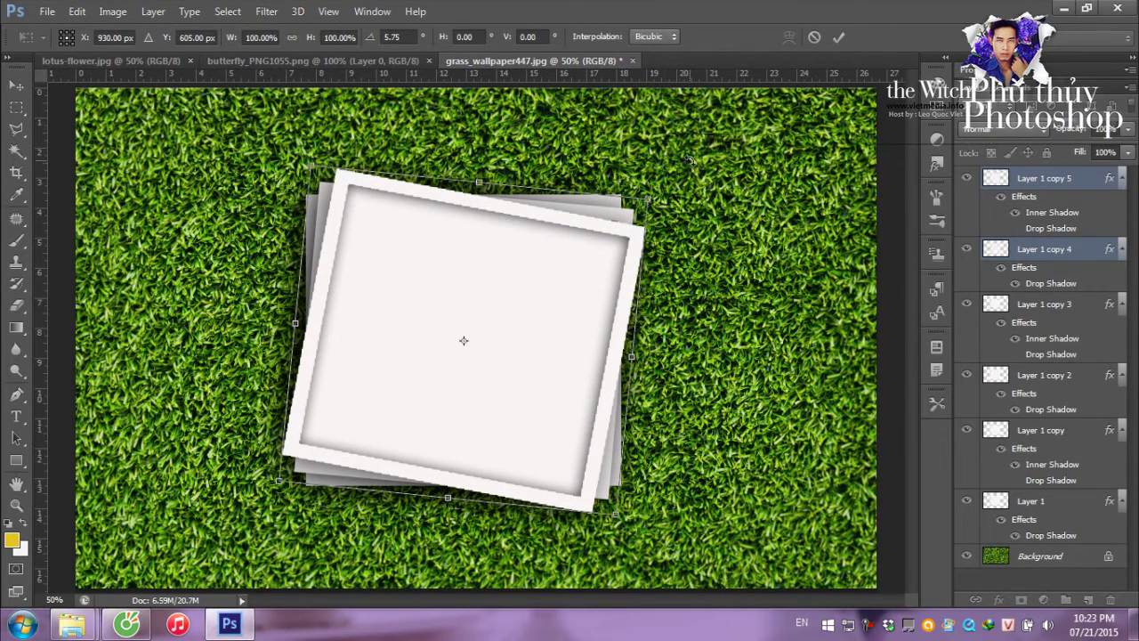
pyautogui.press('Return')
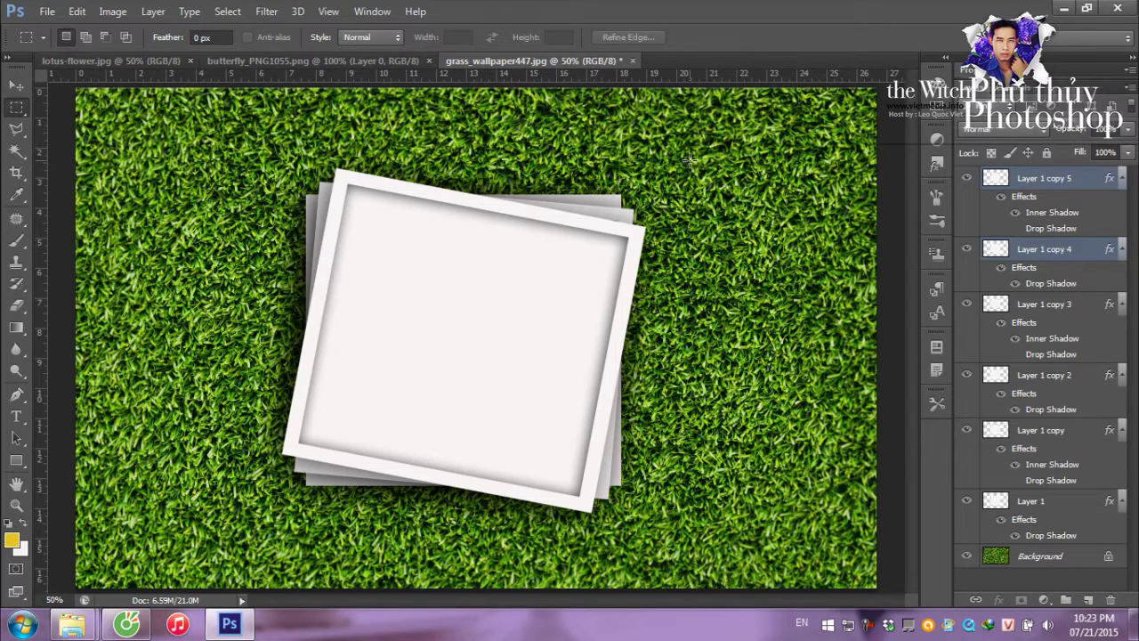
# - Select the whole lotus flower image and return to the grass document
pyautogui.click(68, 58)
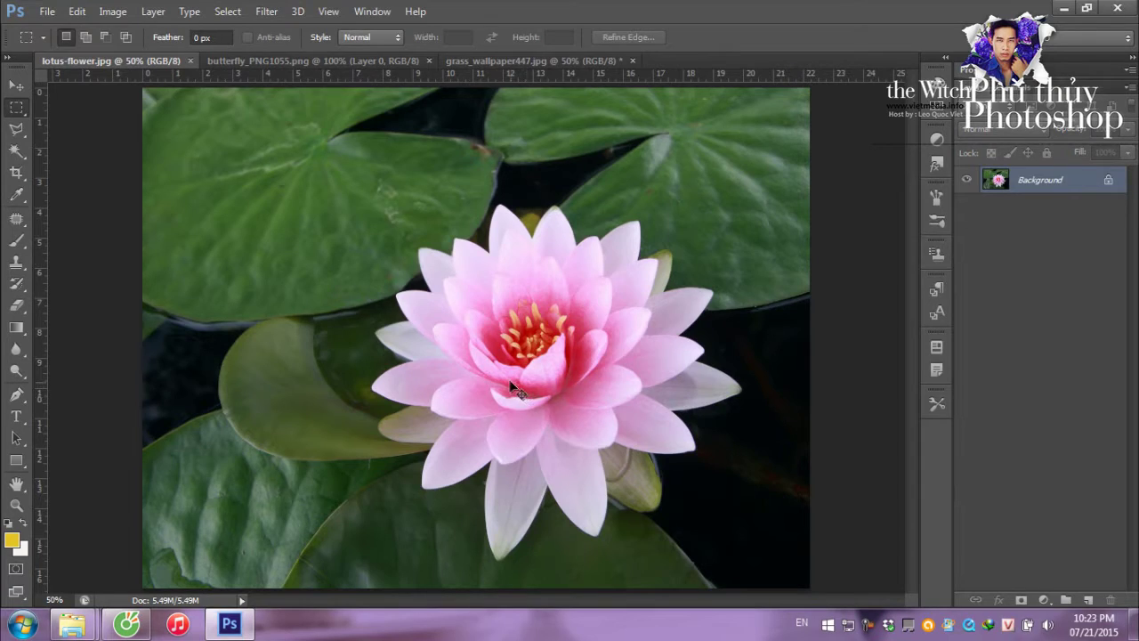
pyautogui.hotkey('ctrl', 'a')
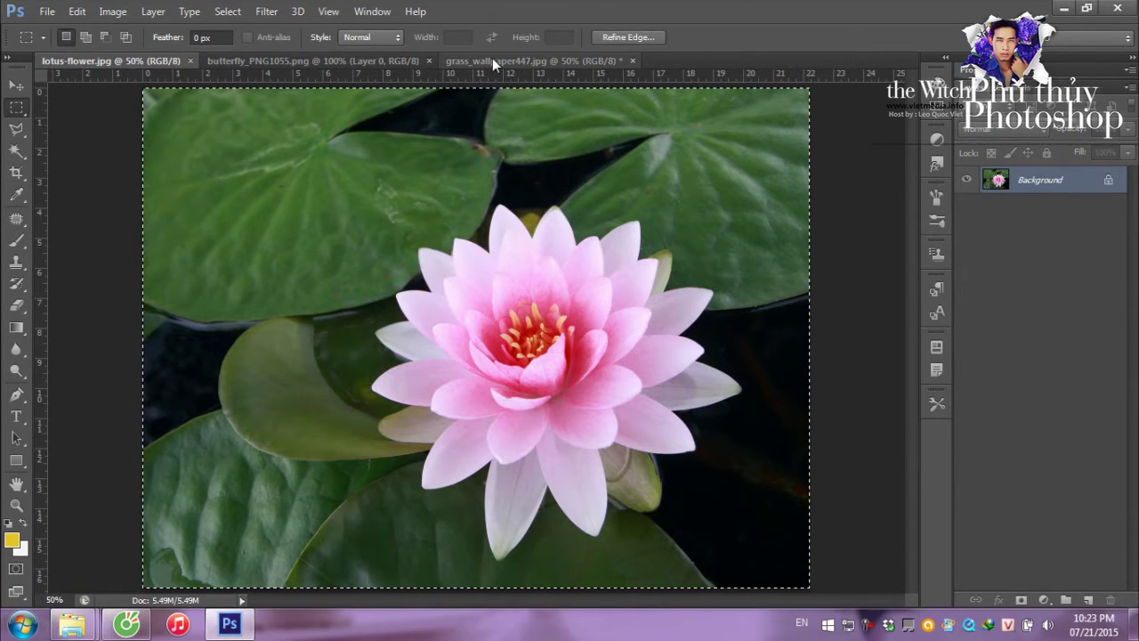
pyautogui.click(492, 57)
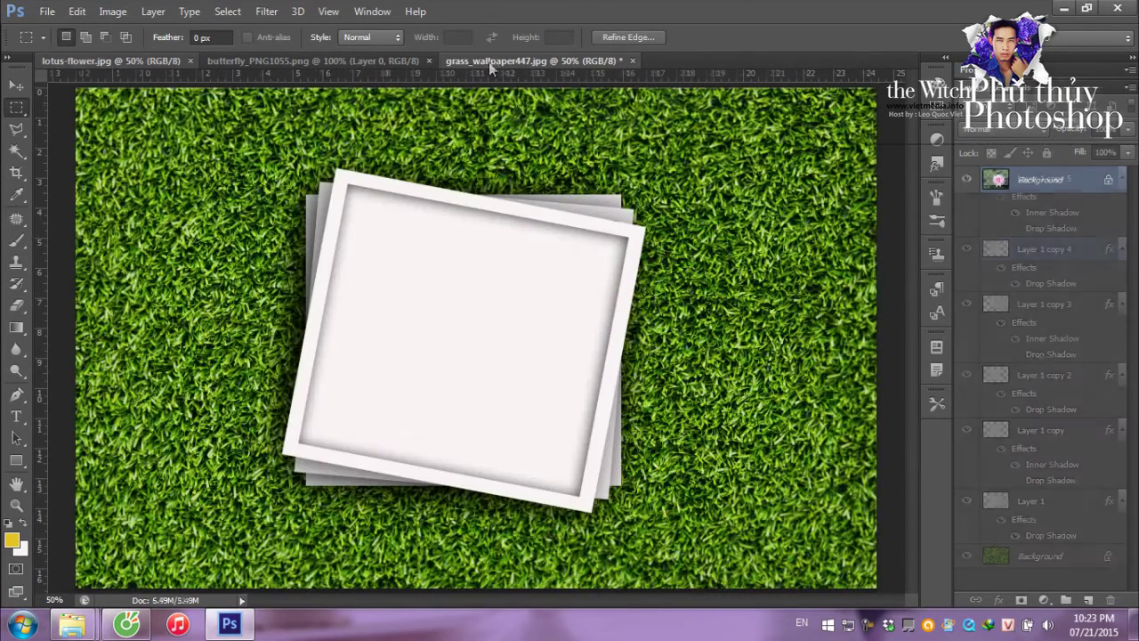
# - Load a selection of the top frame's inner area (Layer 1 copy 5)
pyautogui.click(16, 86)
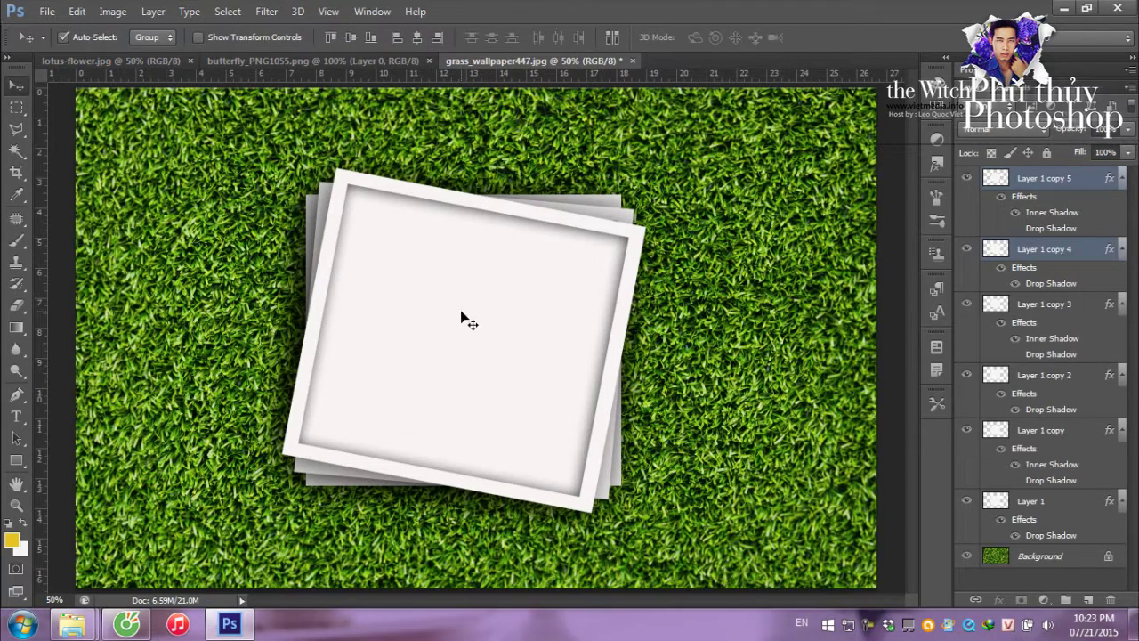
pyautogui.click(996, 180)
pyautogui.keyDown('ctrl'); pyautogui.click(996, 180); pyautogui.keyUp('ctrl')
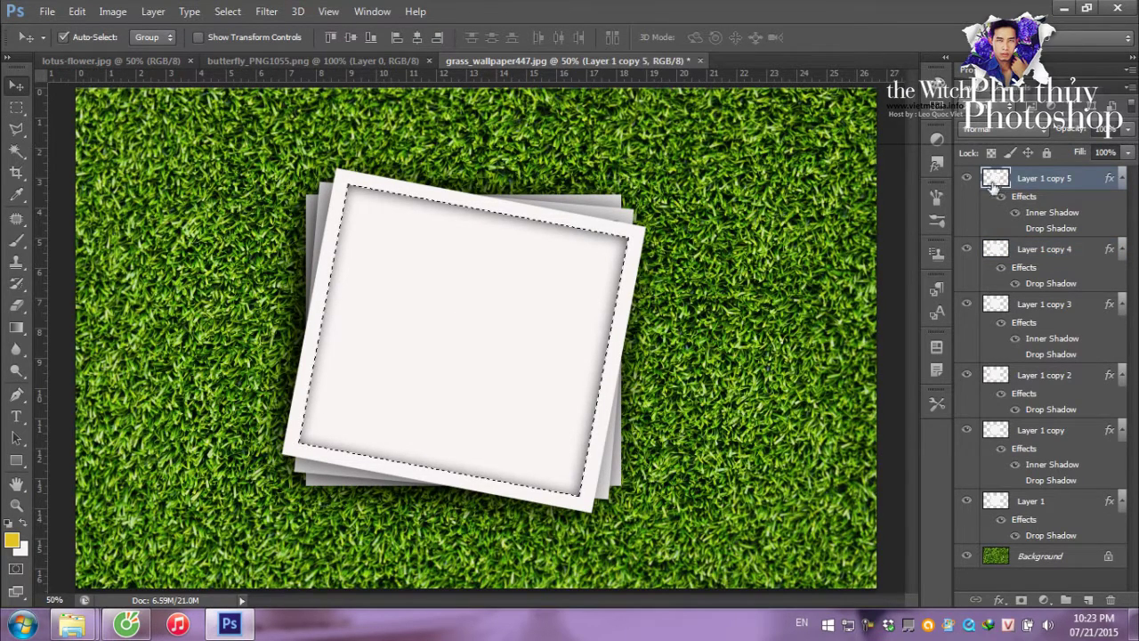
pyautogui.hotkey('ctrl', 'd')
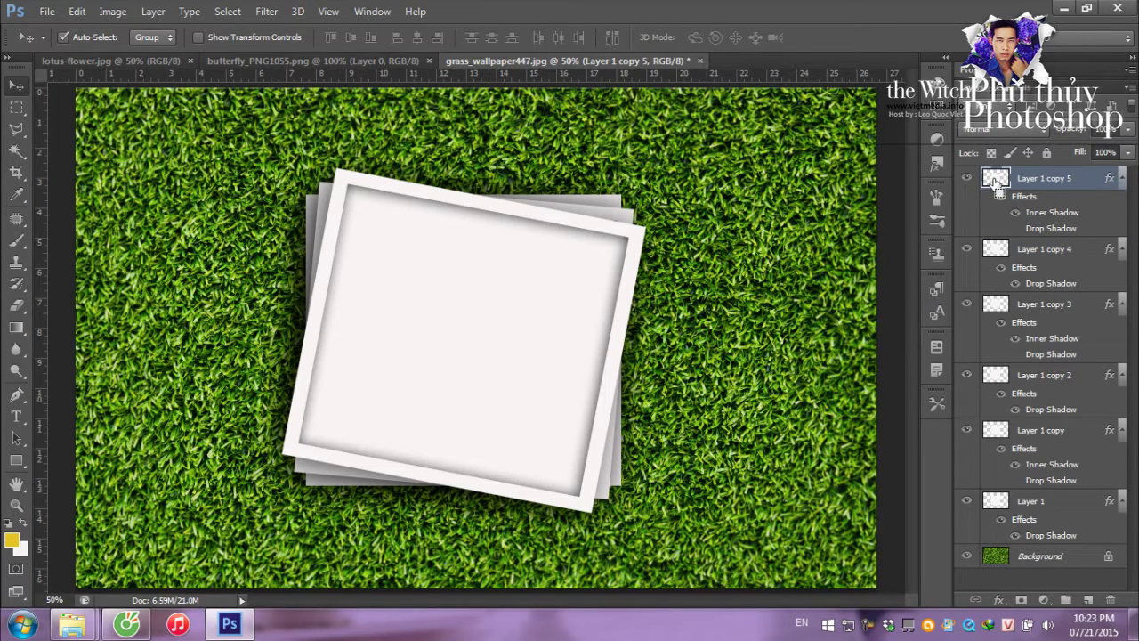
pyautogui.keyDown('ctrl'); pyautogui.click(995, 180); pyautogui.keyUp('ctrl')
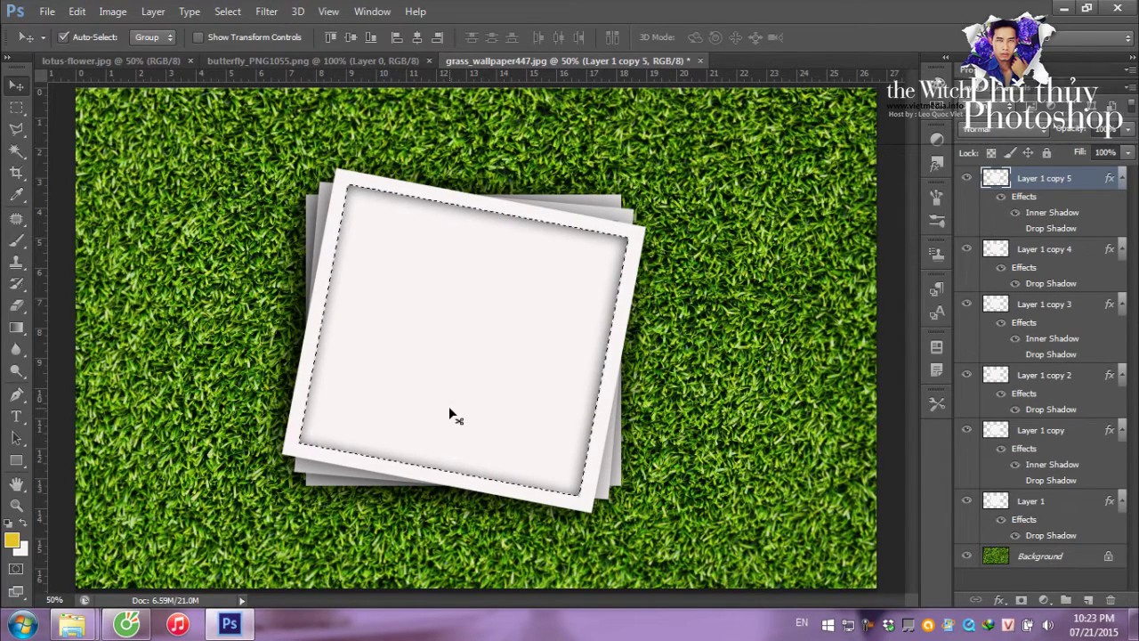
# - Paste the lotus photo into the top frame selection using Paste Into, shifting it down
pyautogui.hotkey('ctrl', 'alt', 'shift', 'v')
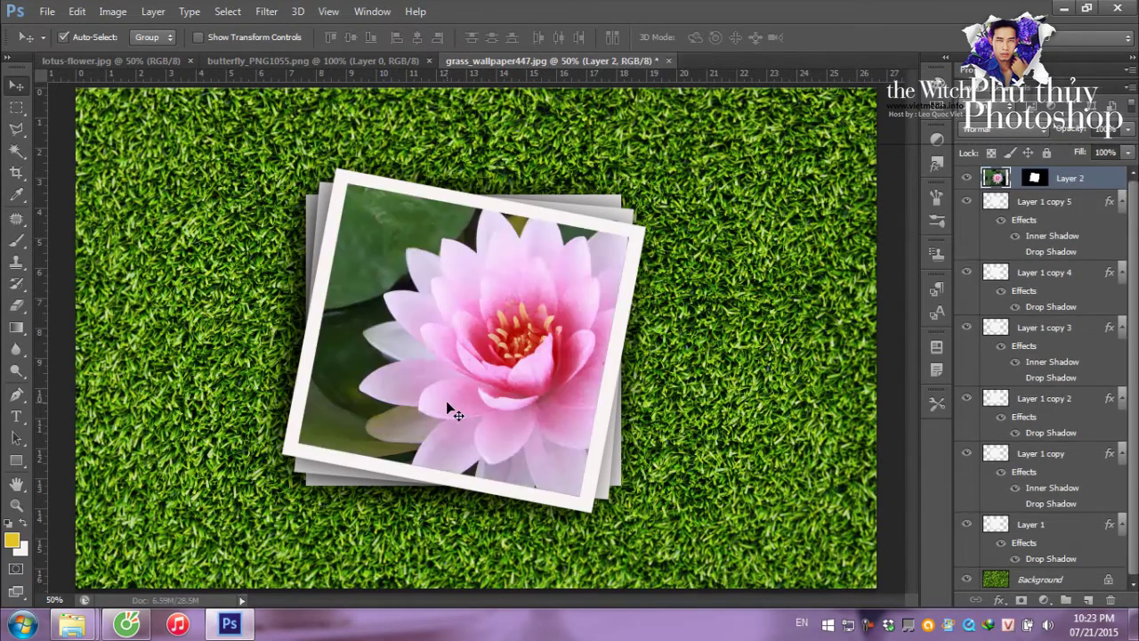
pyautogui.hotkey('ctrl', 'z')
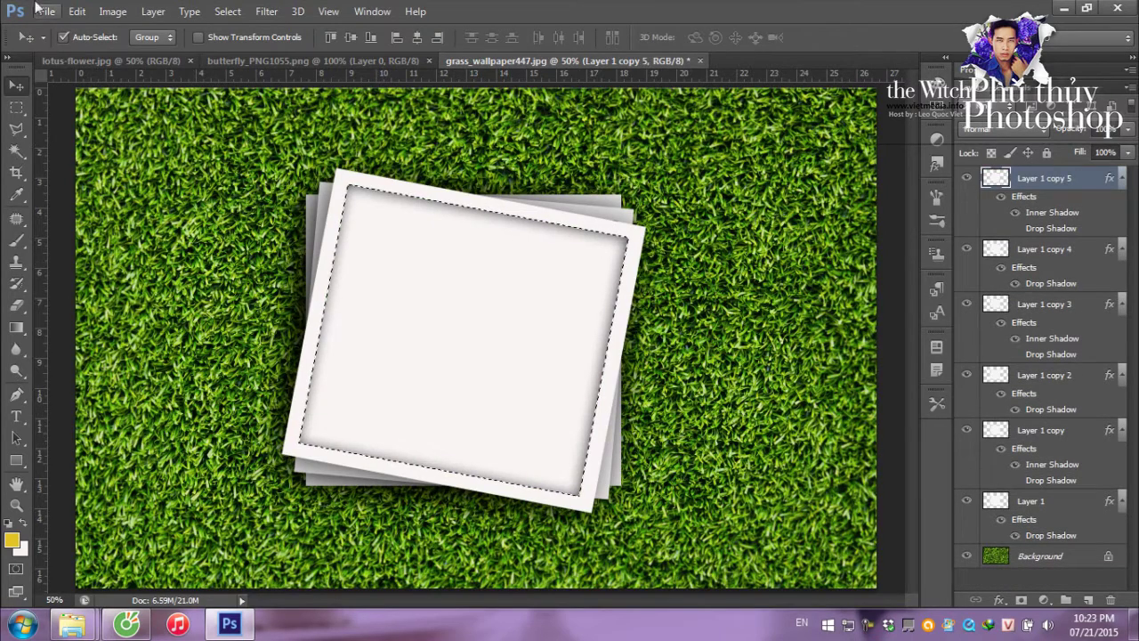
pyautogui.click(79, 12)
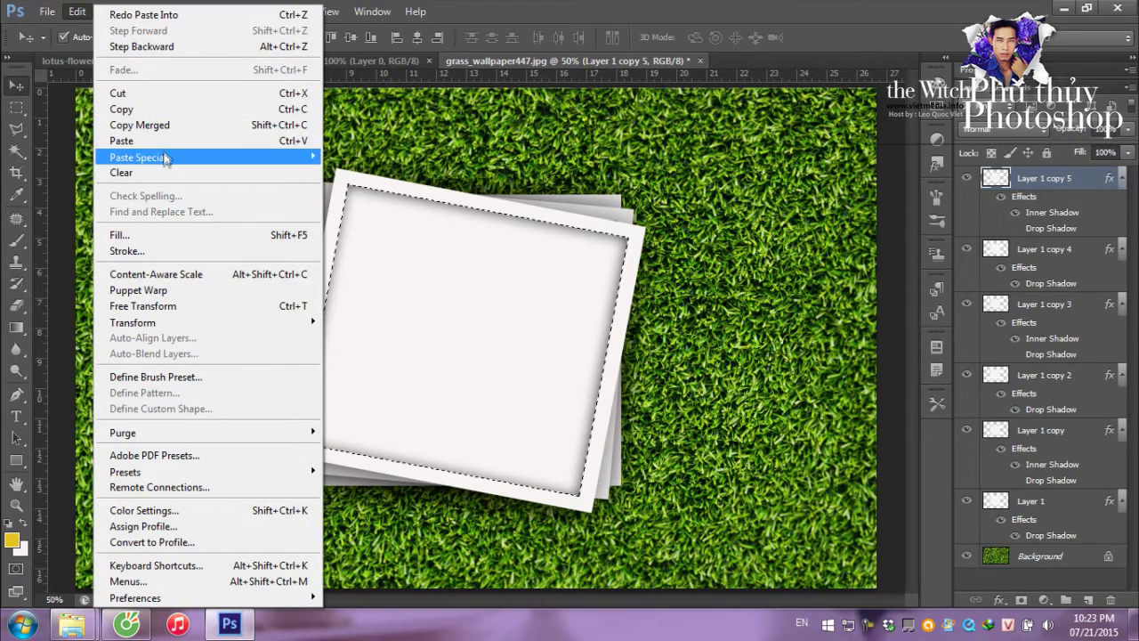
pyautogui.moveTo(138, 157)
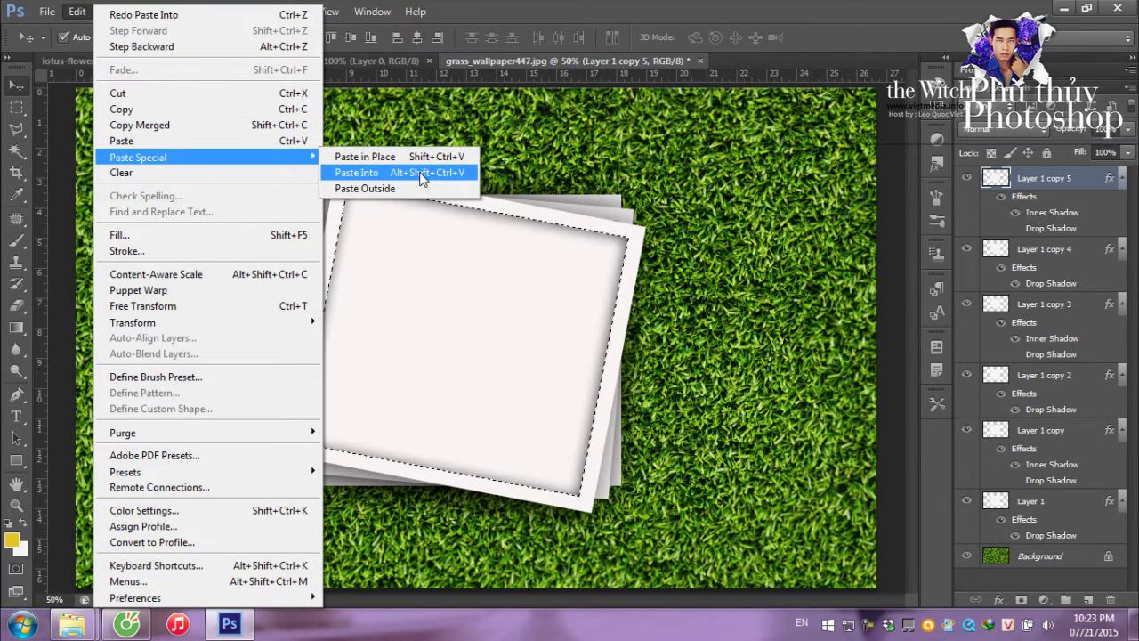
pyautogui.click(422, 179)
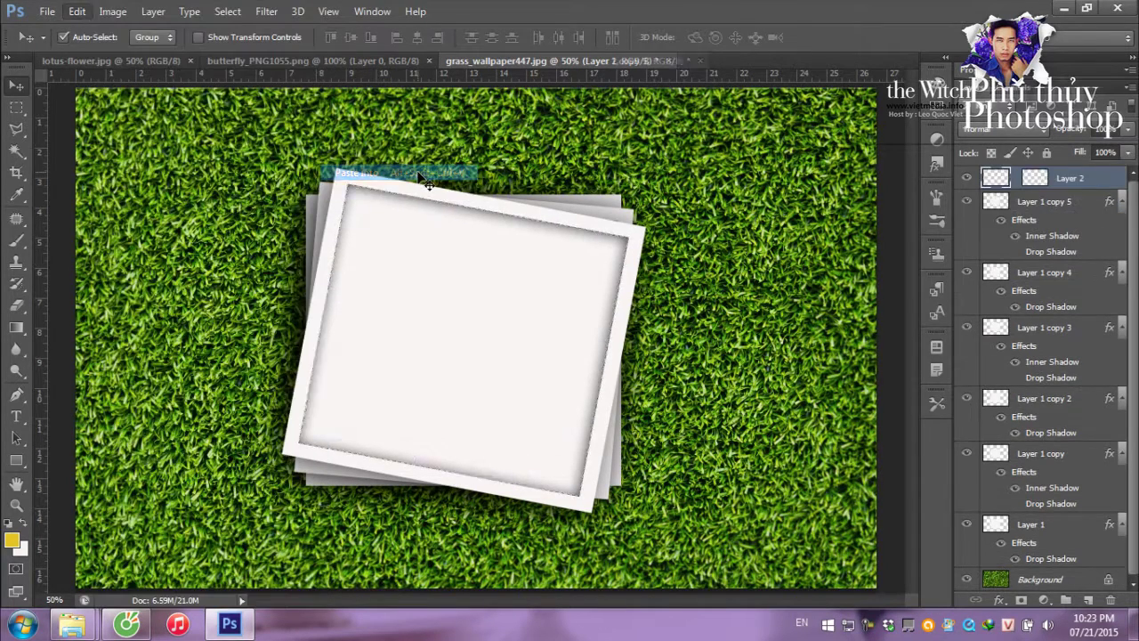
pyautogui.moveTo(456, 228)
pyautogui.mouseDown()
pyautogui.moveTo(469, 321)
pyautogui.moveTo(459, 323)
pyautogui.mouseUp()
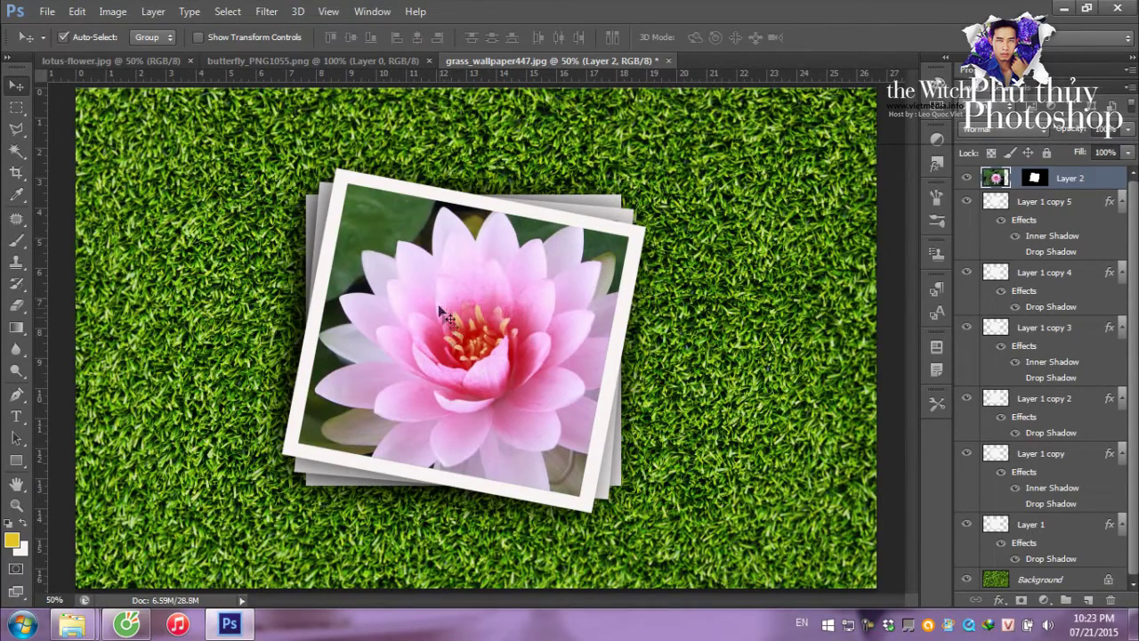
# - Scale the lotus photo to about 65% and tilt it about 12° to match the frame
pyautogui.hotkey('ctrl', 't')
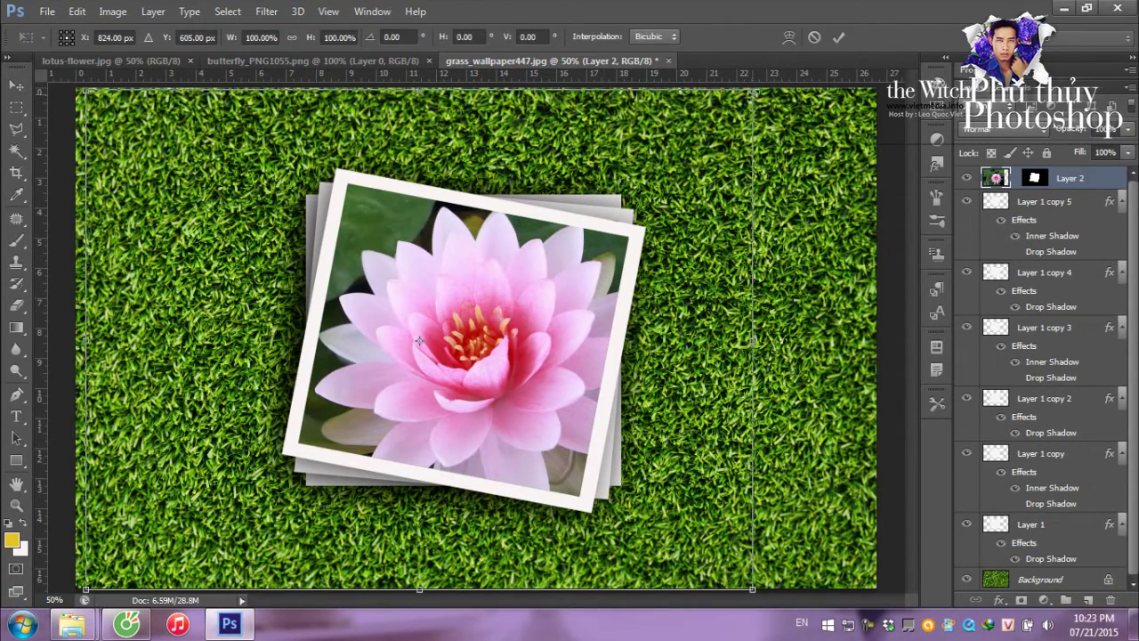
pyautogui.moveTo(752, 93)
pyautogui.mouseDown()
pyautogui.moveTo(554, 273)
pyautogui.moveTo(554, 296)
pyautogui.mouseUp()
pyautogui.moveTo(633, 156)
pyautogui.mouseDown()
pyautogui.moveTo(665, 182)
pyautogui.moveTo(663, 170)
pyautogui.mouseUp()
pyautogui.moveTo(662, 240); pyautogui.dragTo(690, 238)
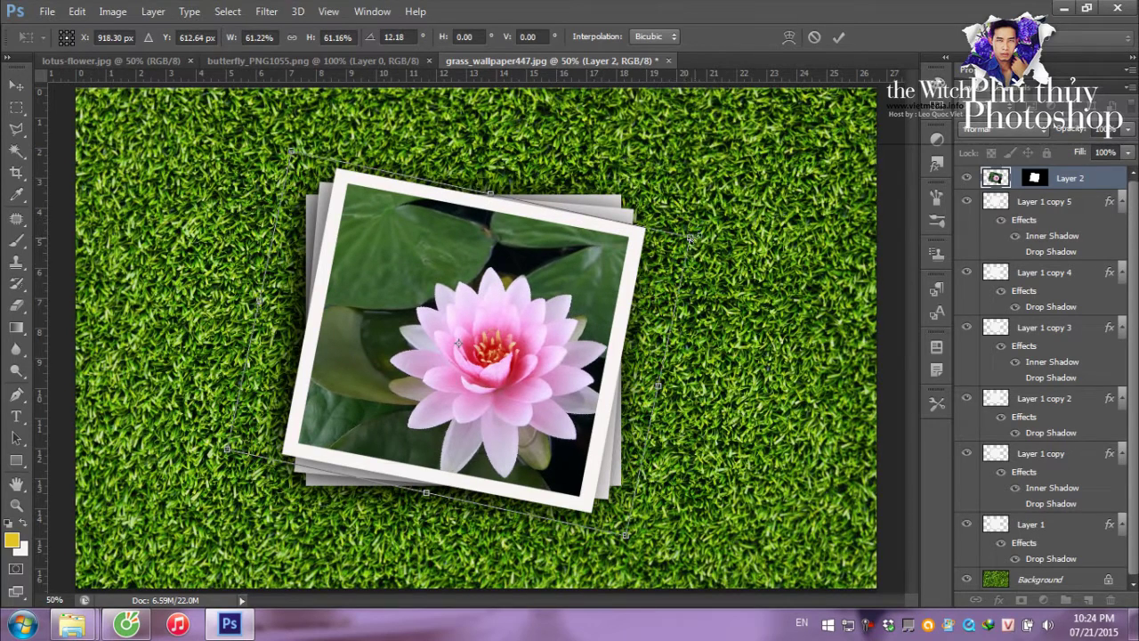
pyautogui.moveTo(691, 238); pyautogui.dragTo(725, 234)
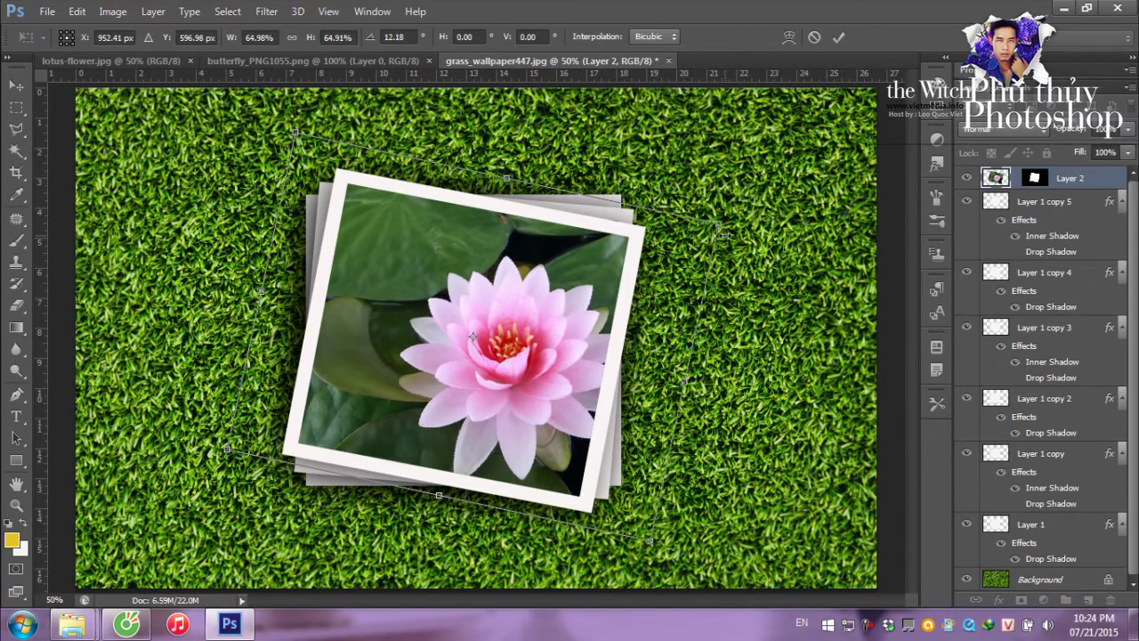
pyautogui.press('Return')
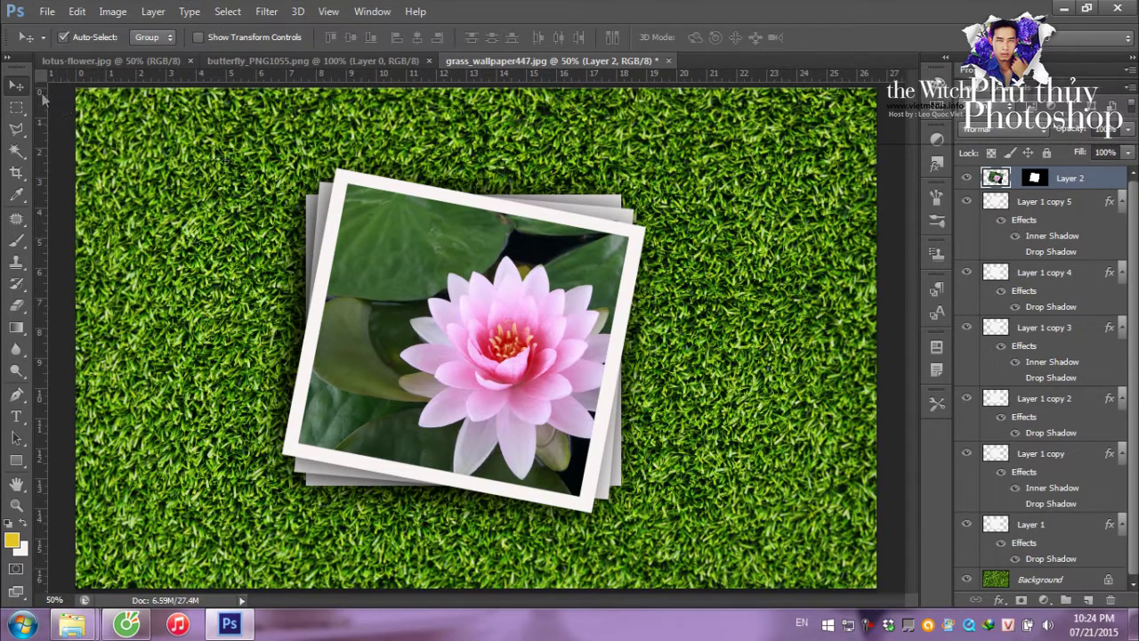
# - Nudge the lotus photo up-left and brush a size-60 Quick Selection over the flower's petals
pyautogui.moveTo(460, 336); pyautogui.dragTo(394, 309)
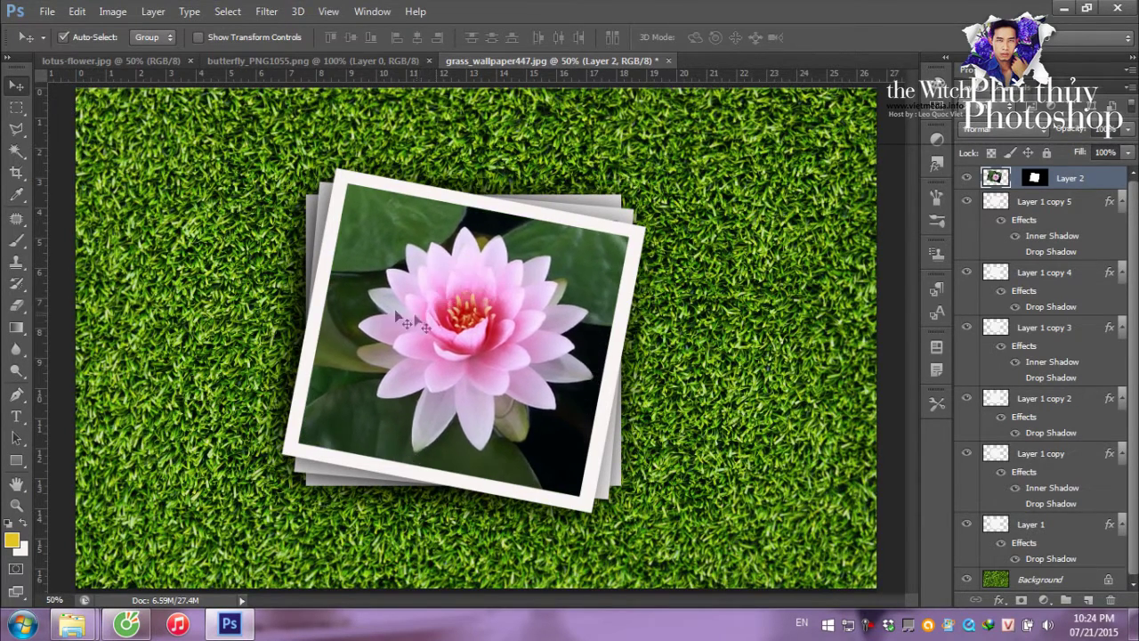
pyautogui.click(17, 153)
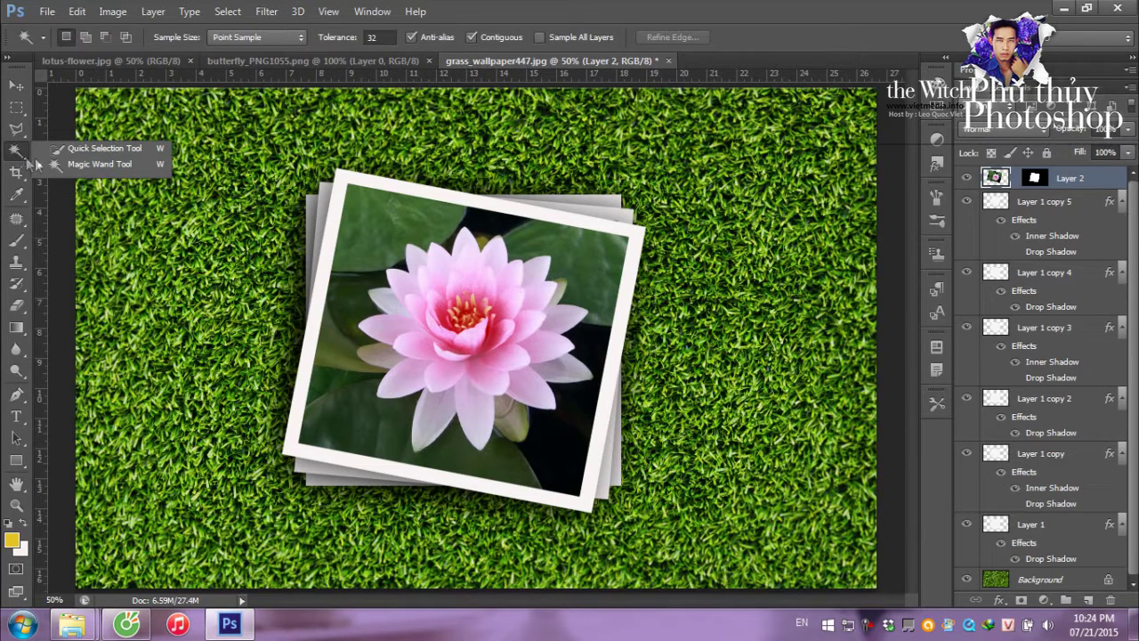
pyautogui.click(78, 149)
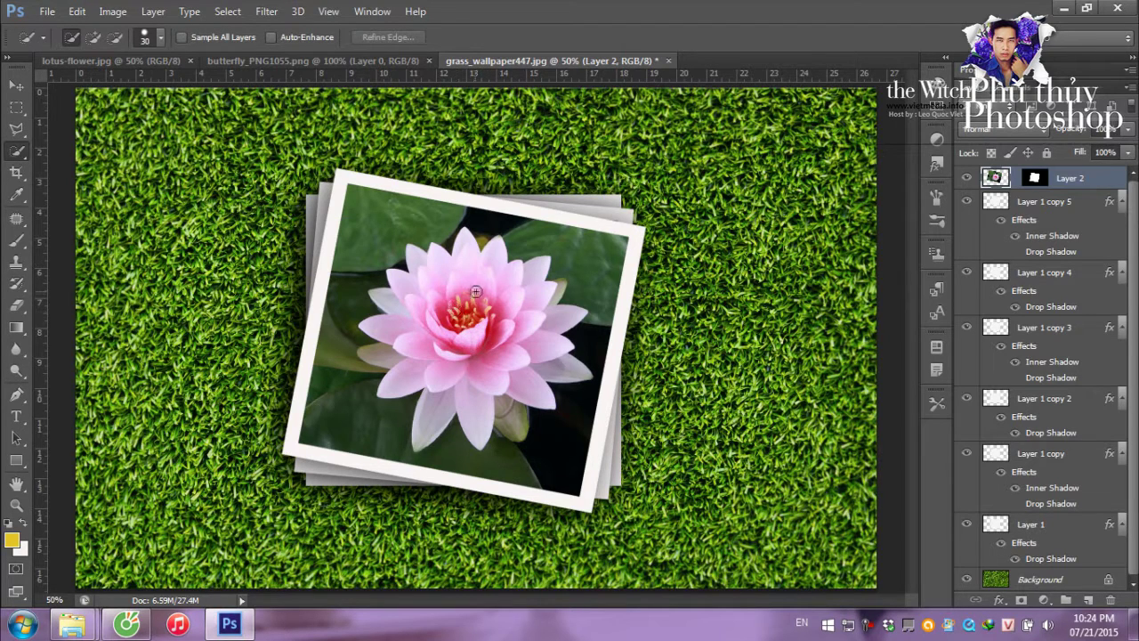
pyautogui.press(']')
pyautogui.press(']')
pyautogui.press(']')
pyautogui.moveTo(463, 307)
pyautogui.mouseDown()
pyautogui.moveTo(521, 279)
pyautogui.moveTo(529, 305)
pyautogui.moveTo(541, 290)
pyautogui.moveTo(543, 303)
pyautogui.moveTo(460, 363)
pyautogui.moveTo(370, 356)
pyautogui.moveTo(484, 382)
pyautogui.moveTo(511, 420)
pyautogui.moveTo(520, 408)
pyautogui.mouseUp()
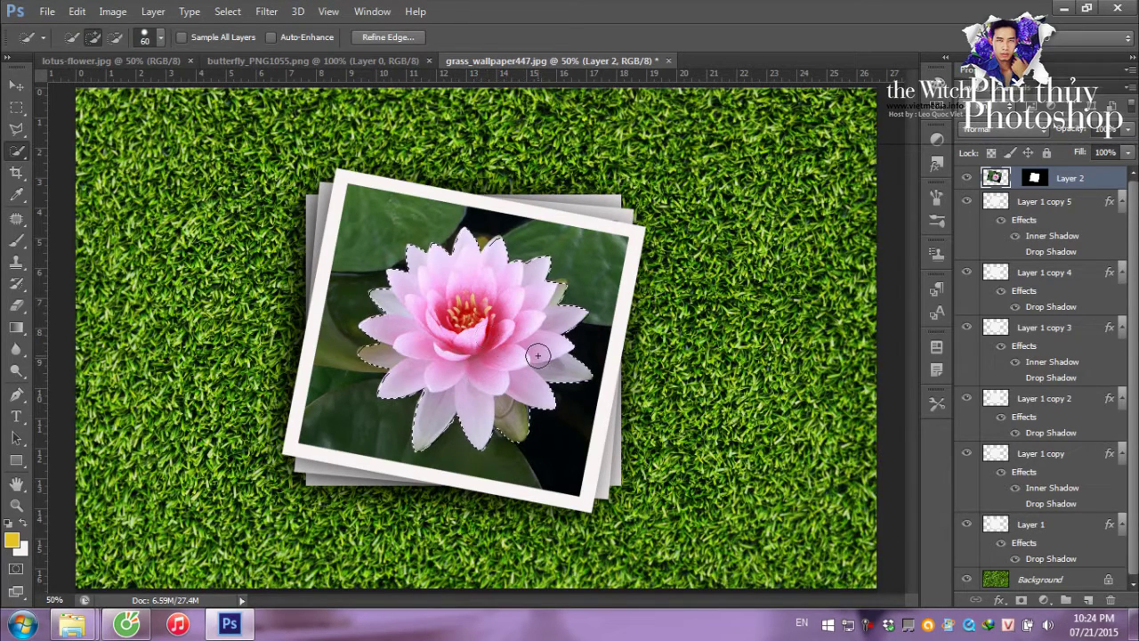
# - Feather the petal selection by 5 pixels
pyautogui.hotkey('shift', 'F6')
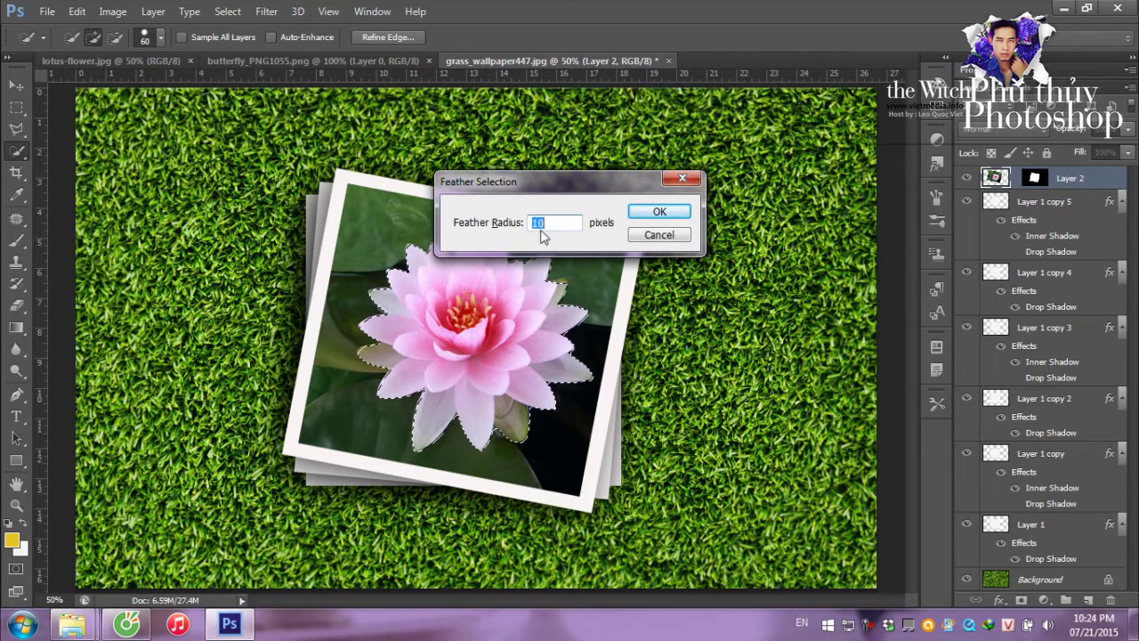
pyautogui.write('5')
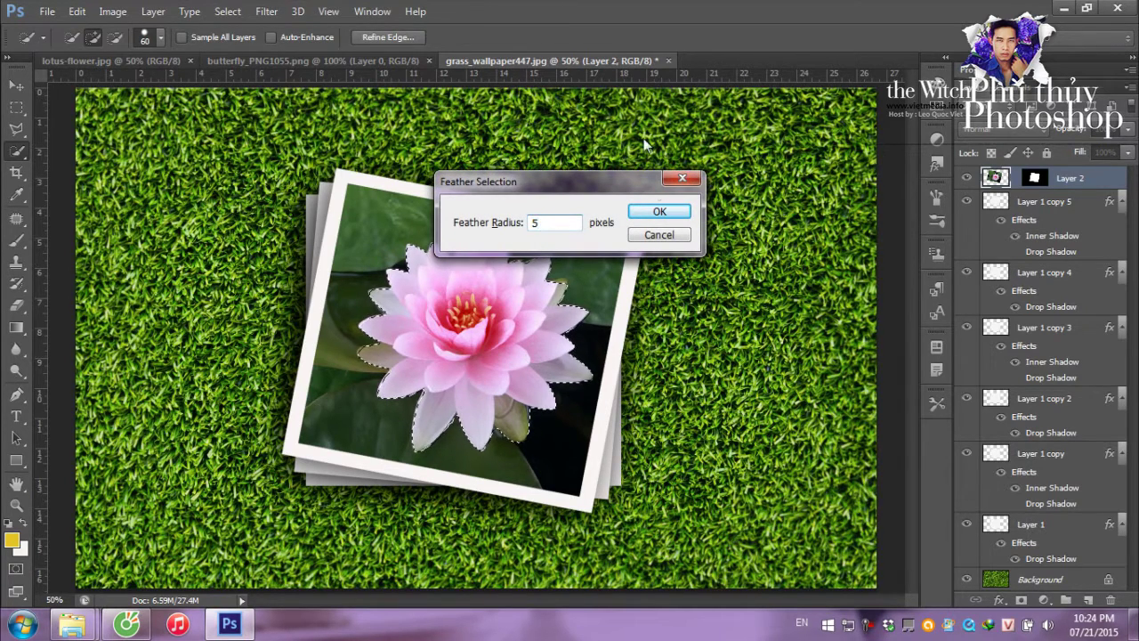
pyautogui.click(658, 213)
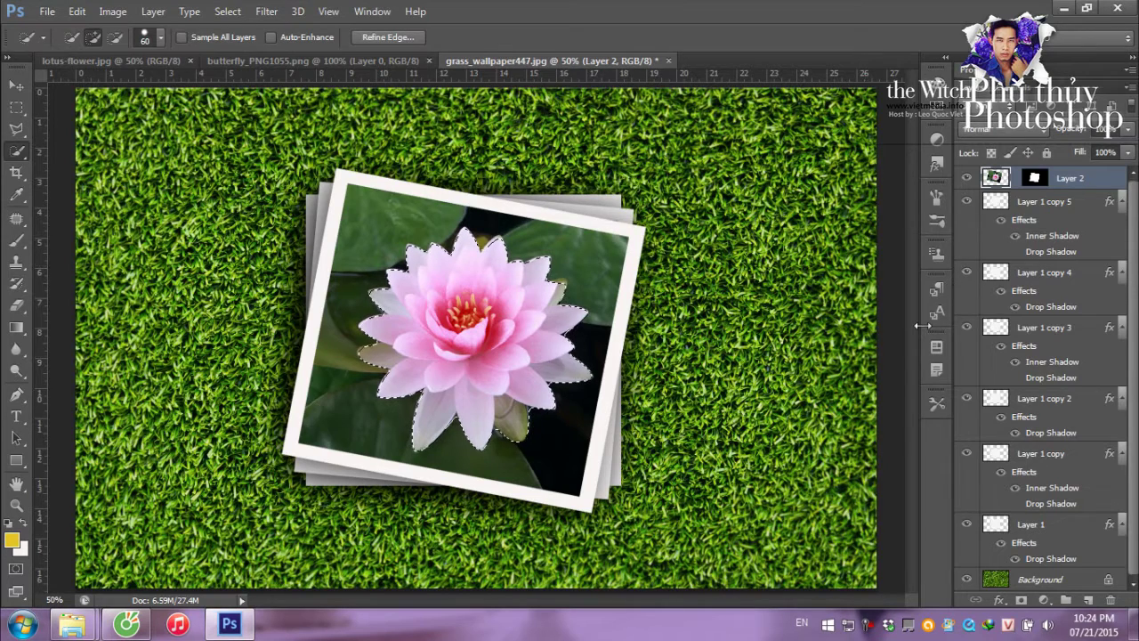
# - Copy the selected flower onto a new Layer 3 and check the cut-out
pyautogui.hotkey('ctrl', 'j')
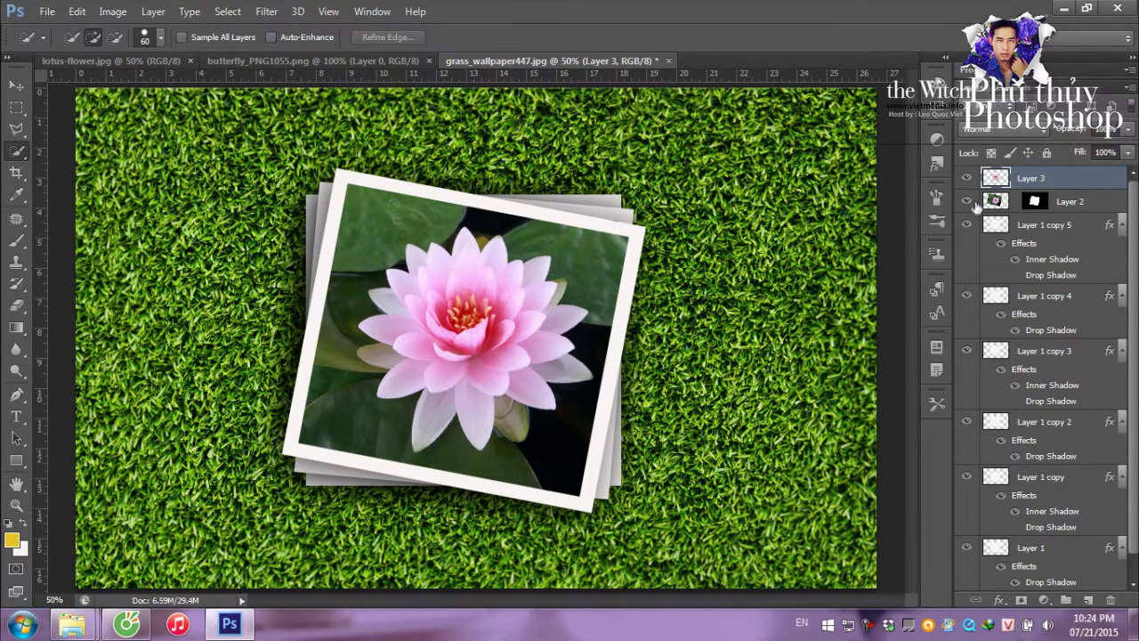
pyautogui.click(967, 202)
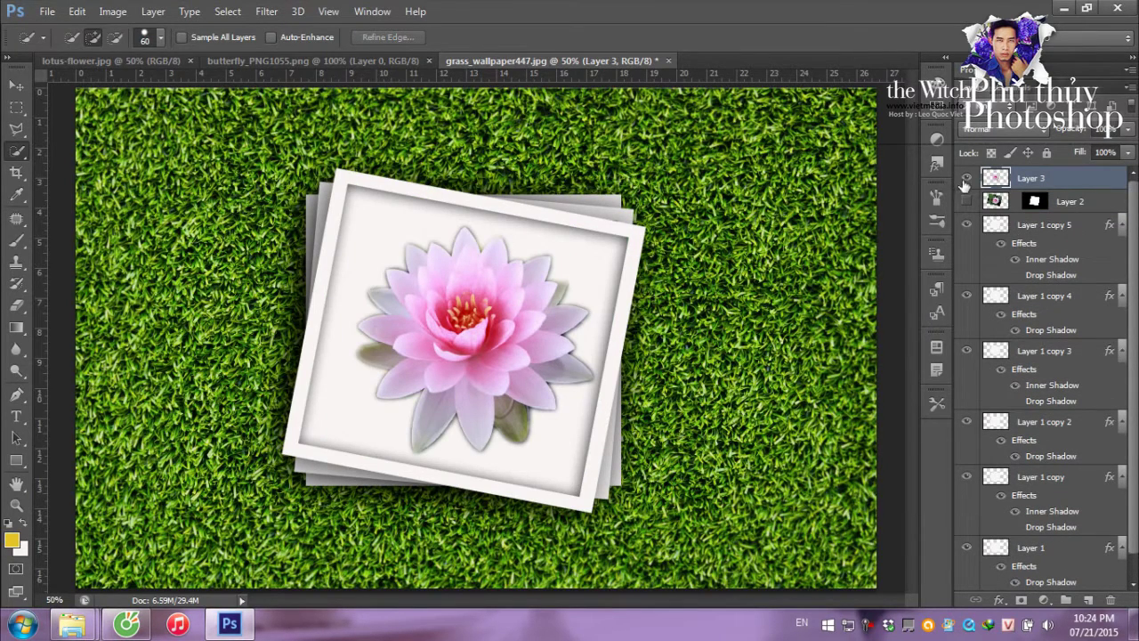
pyautogui.click(967, 202)
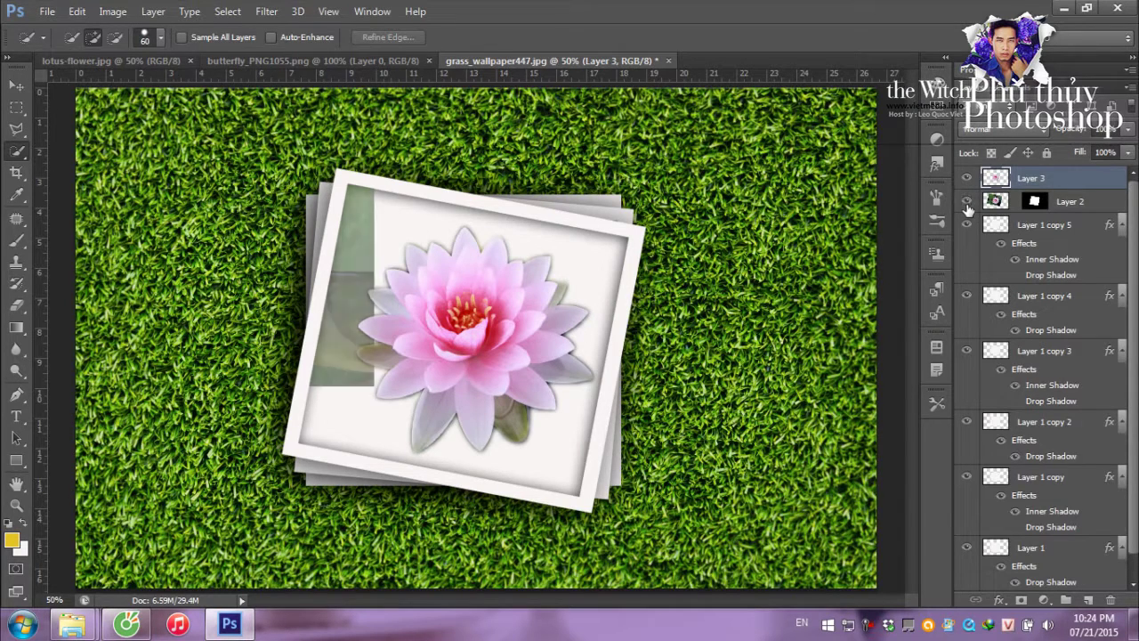
# - Move Layers 2 and 3 together down-right so the blossom overhangs the frame
pyautogui.click(996, 201)
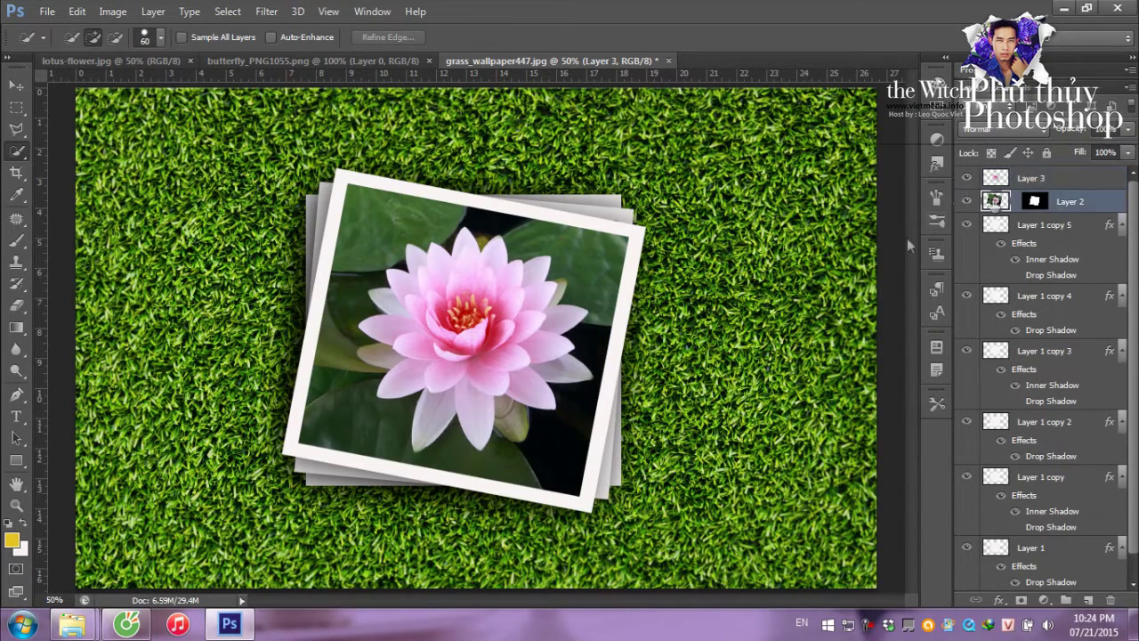
pyautogui.click(15, 86)
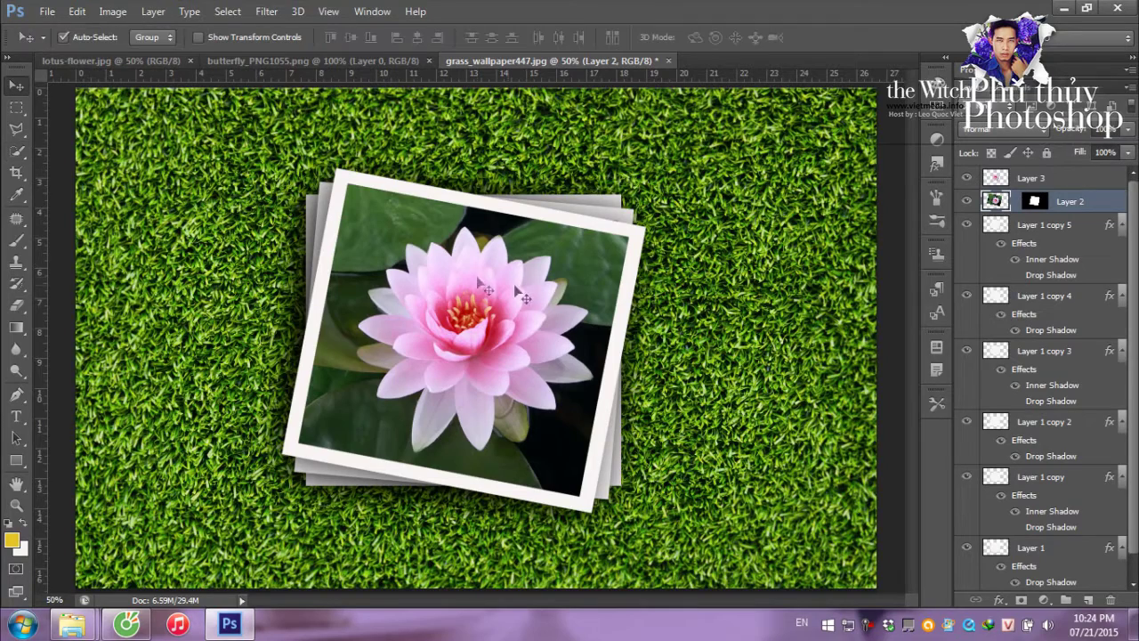
pyautogui.click(1032, 179)
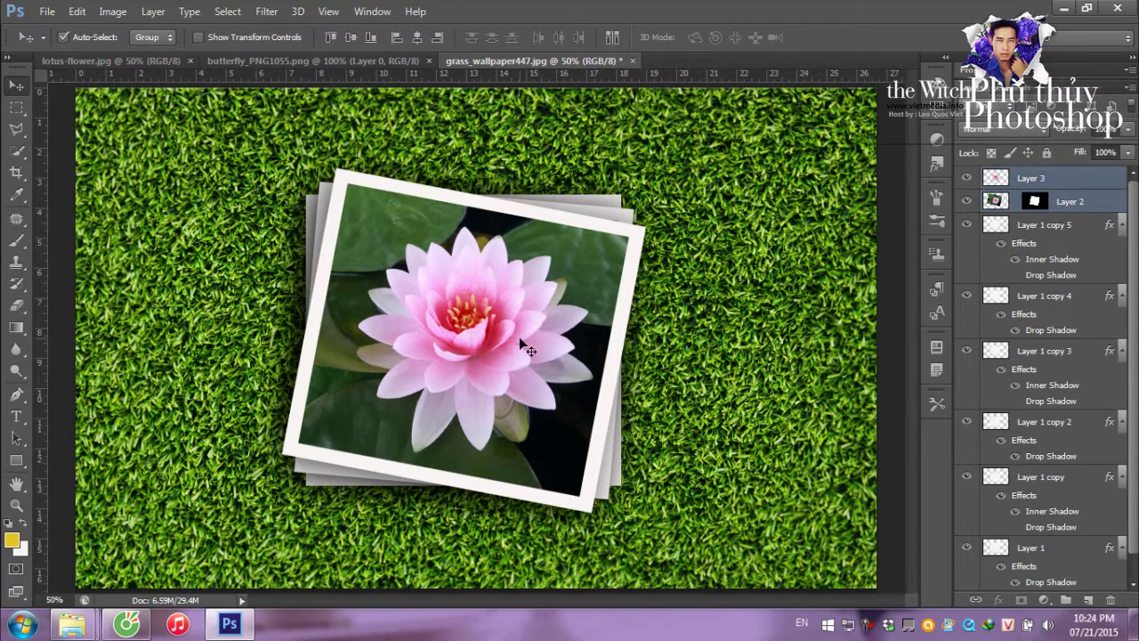
pyautogui.moveTo(521, 339)
pyautogui.mouseDown()
pyautogui.moveTo(555, 386)
pyautogui.moveTo(618, 409)
pyautogui.moveTo(572, 381)
pyautogui.mouseUp()
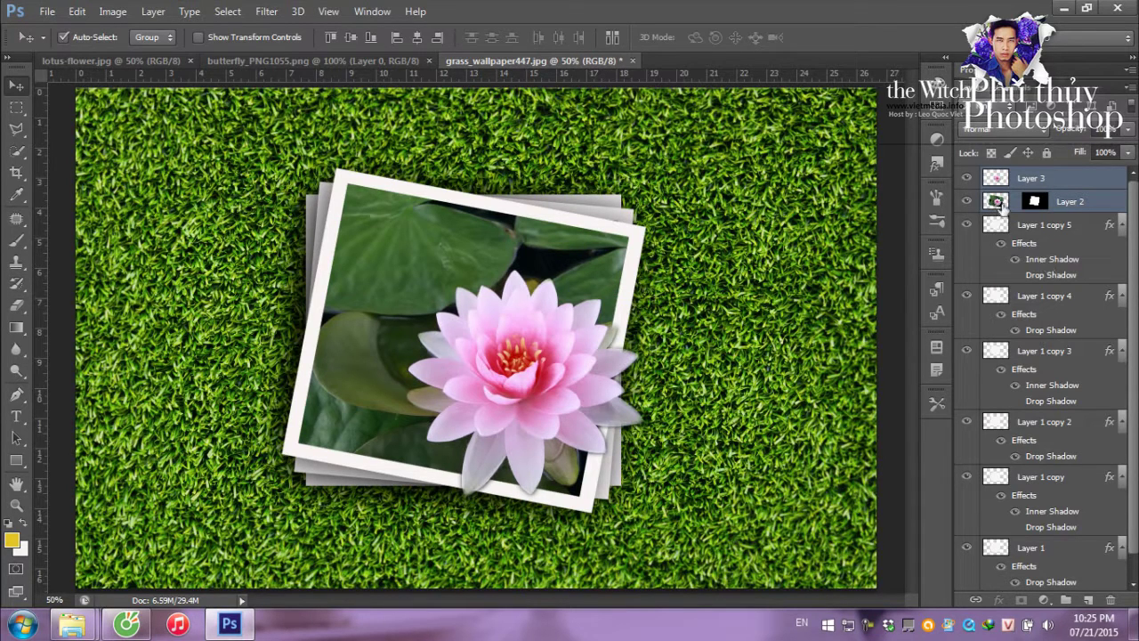
# - Copy the layer style of the top frame, Layer 1 copy 5
pyautogui.rightClick(999, 205)
pyautogui.click(1050, 226)
pyautogui.click(1007, 266)
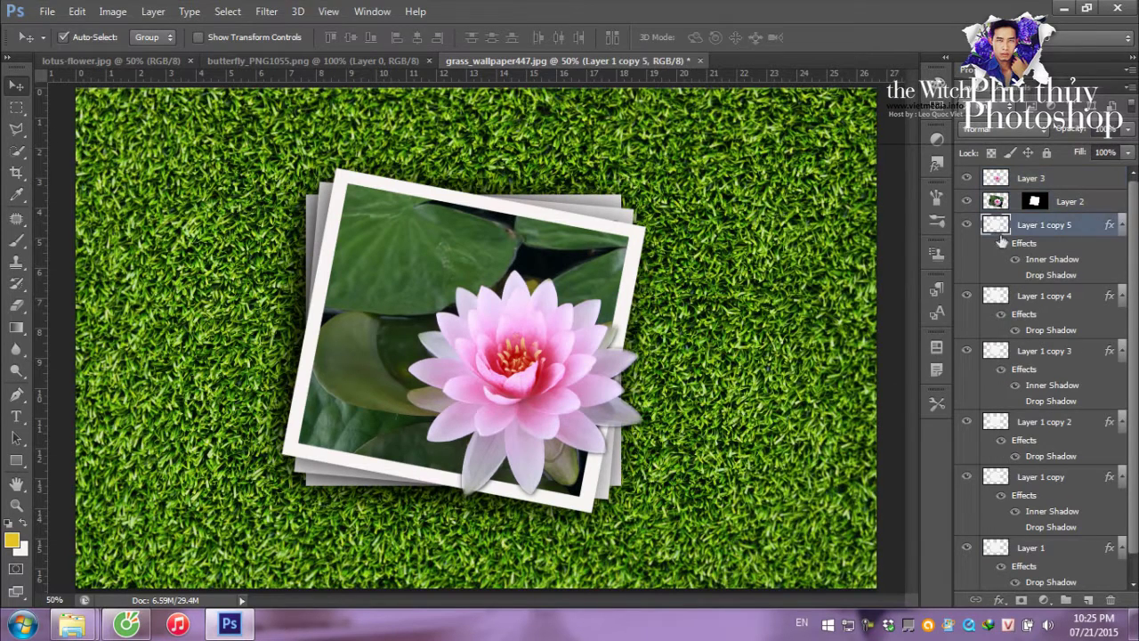
pyautogui.click(966, 201)
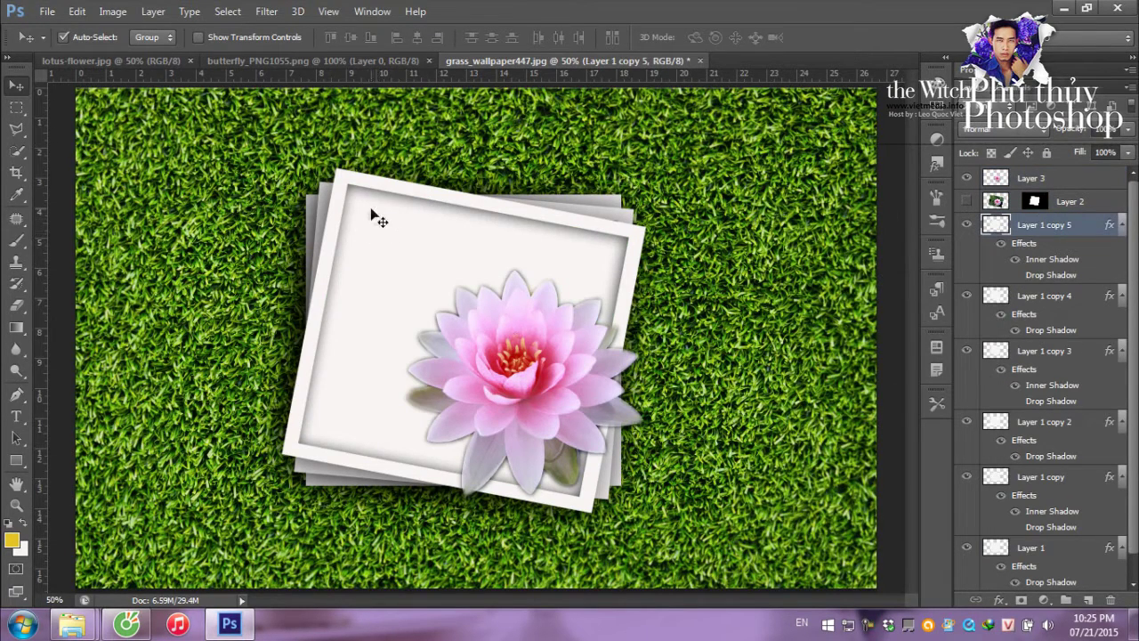
pyautogui.rightClick(1038, 249)
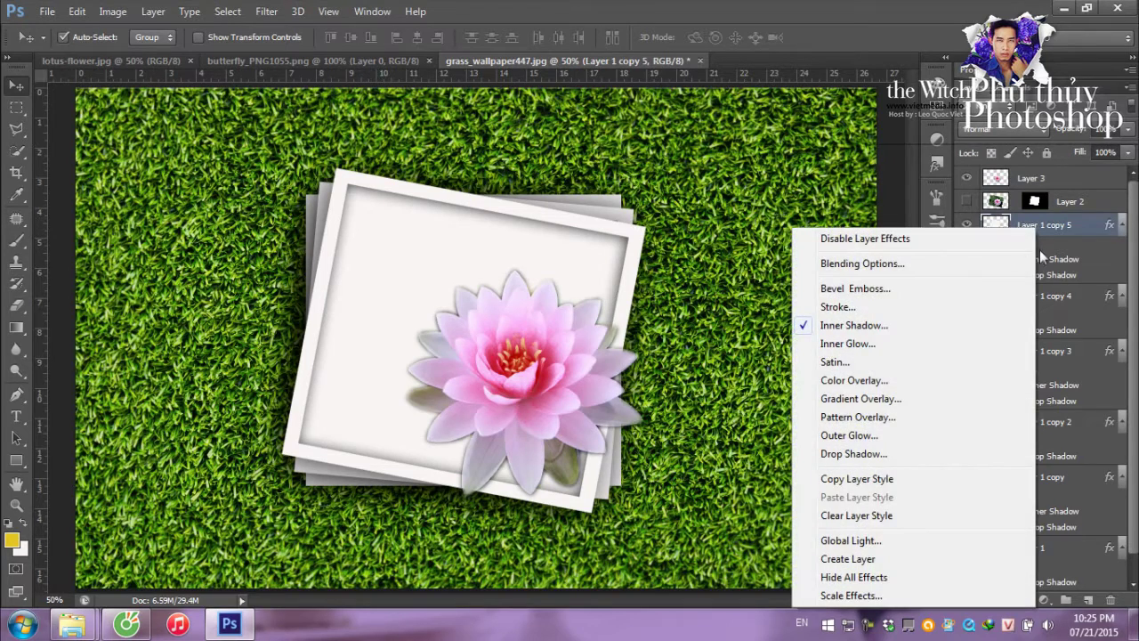
pyautogui.click(841, 480)
# - Show Layer 2 again and paste the frame's layer style onto it
pyautogui.click(967, 201)
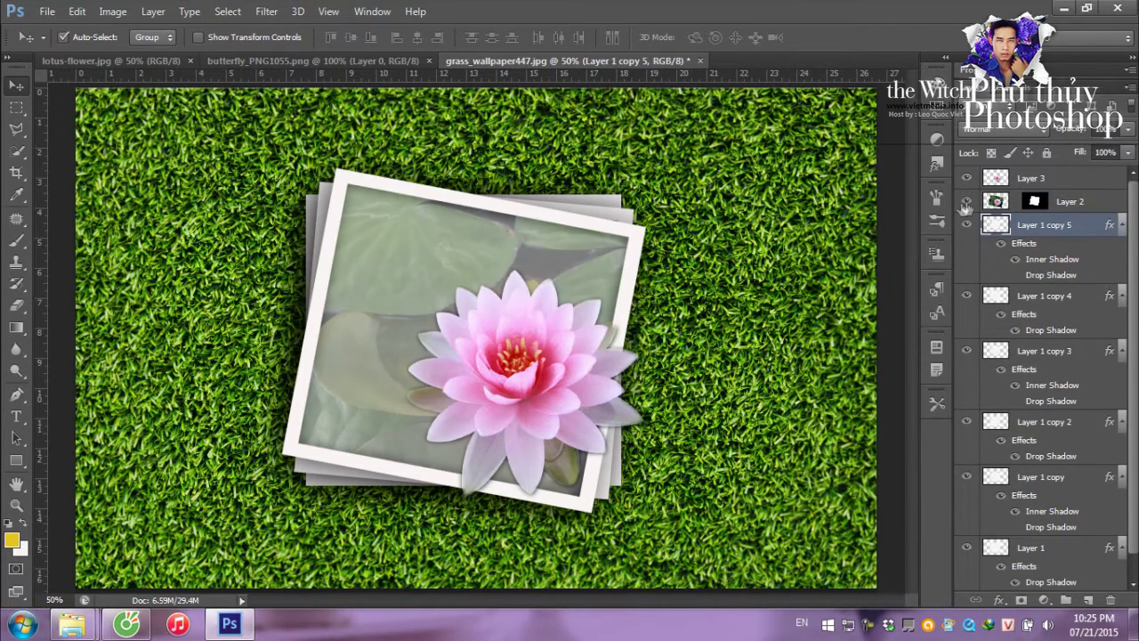
pyautogui.rightClick(995, 204)
pyautogui.rightClick(1087, 203)
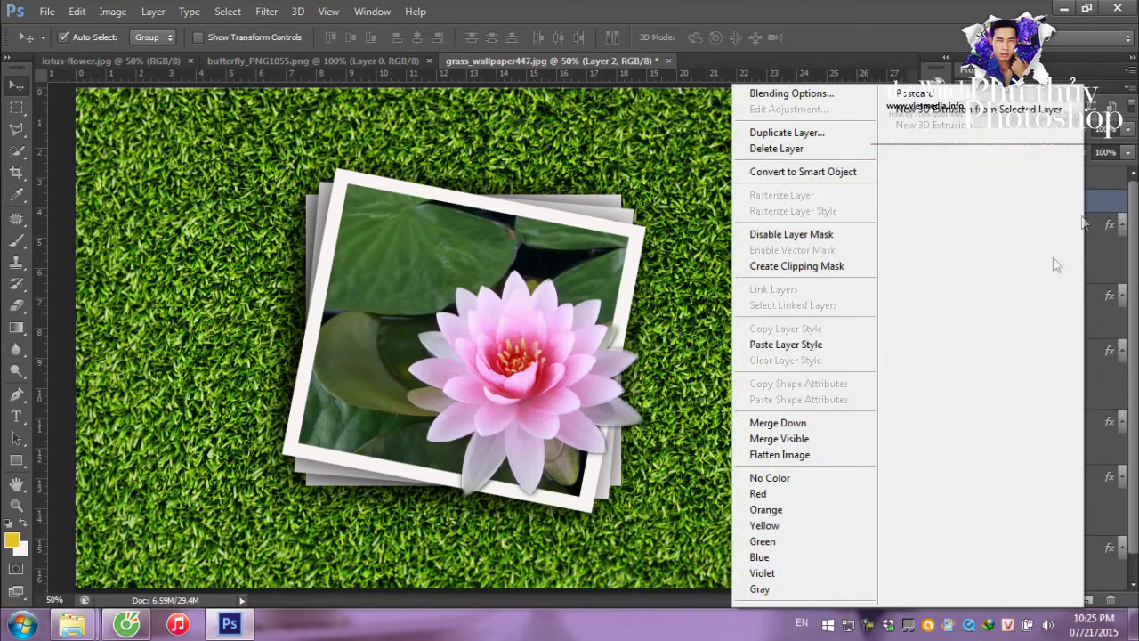
pyautogui.click(1099, 205)
pyautogui.rightClick(1098, 205)
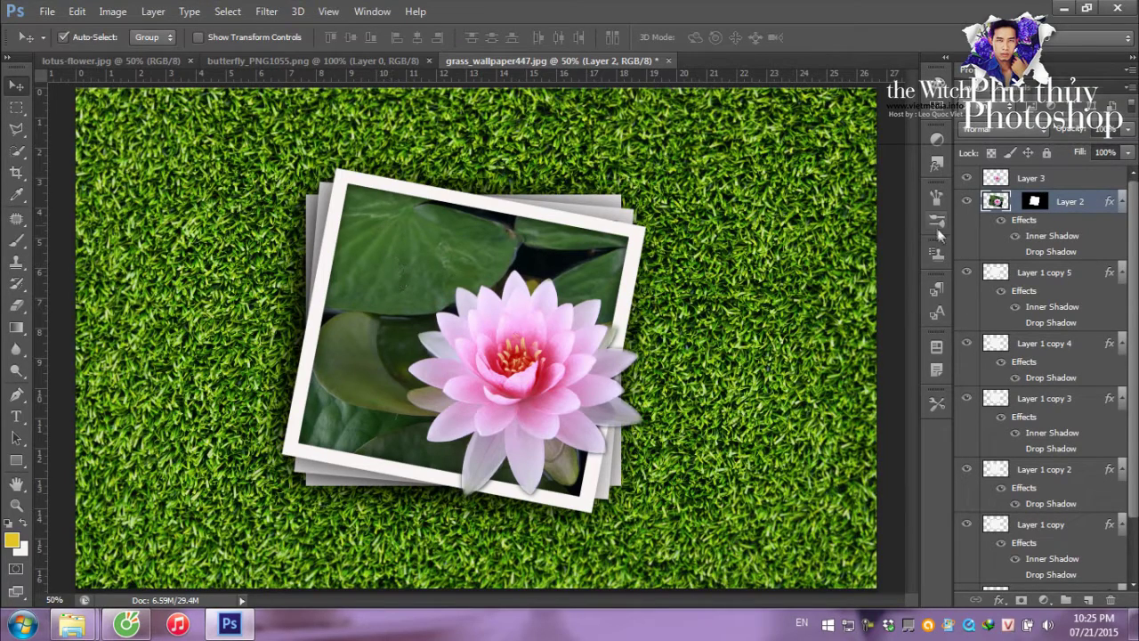
# - Set Layer 2's Inner Shadow to 100% opacity, 81 px size and 15 px distance
pyautogui.doubleClick(1056, 235)
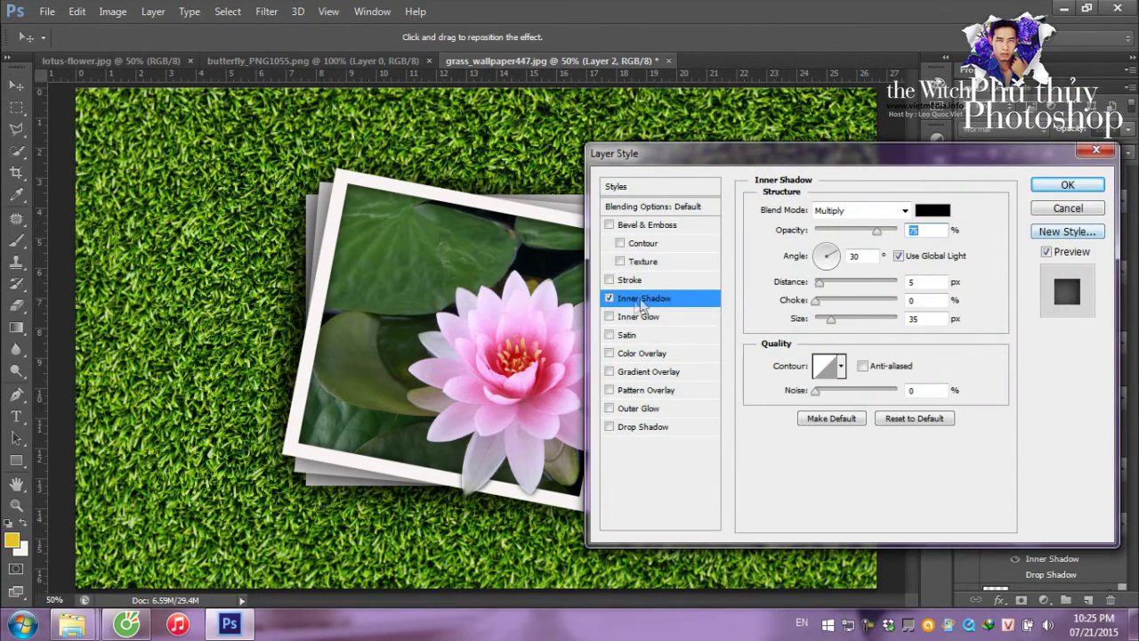
pyautogui.moveTo(831, 319); pyautogui.dragTo(841, 319)
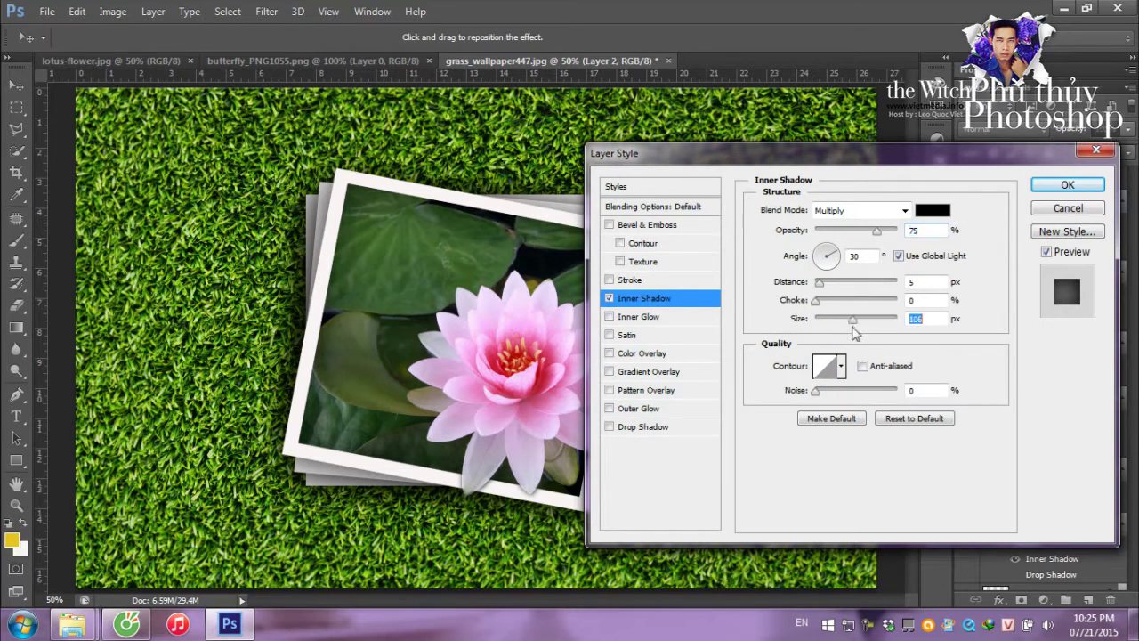
pyautogui.moveTo(876, 230); pyautogui.dragTo(898, 231)
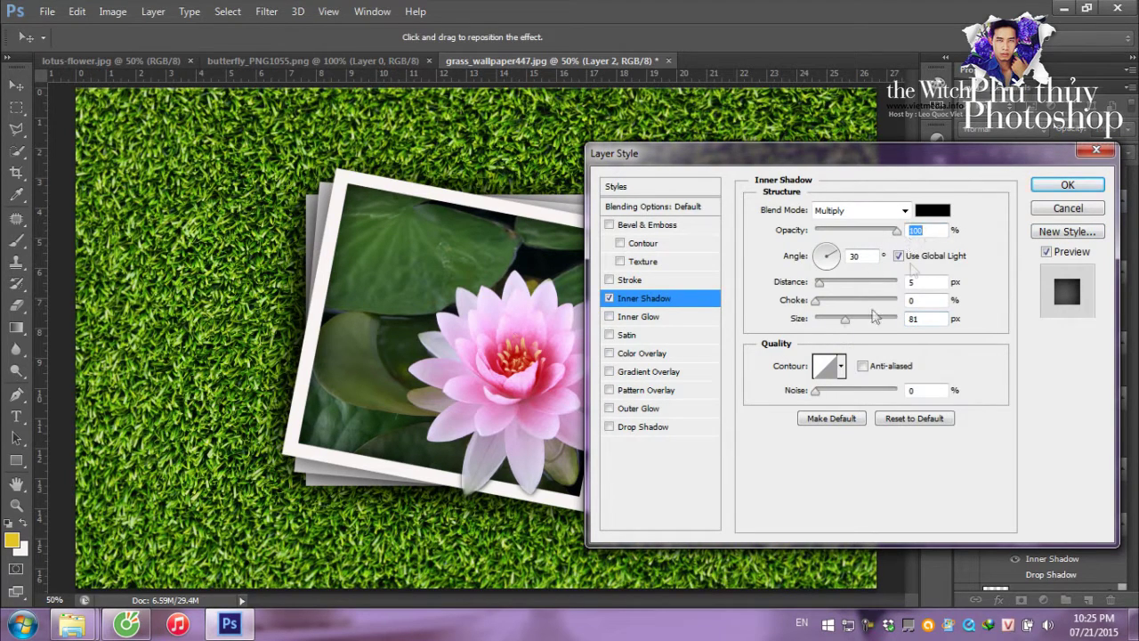
pyautogui.moveTo(826, 285); pyautogui.dragTo(836, 285)
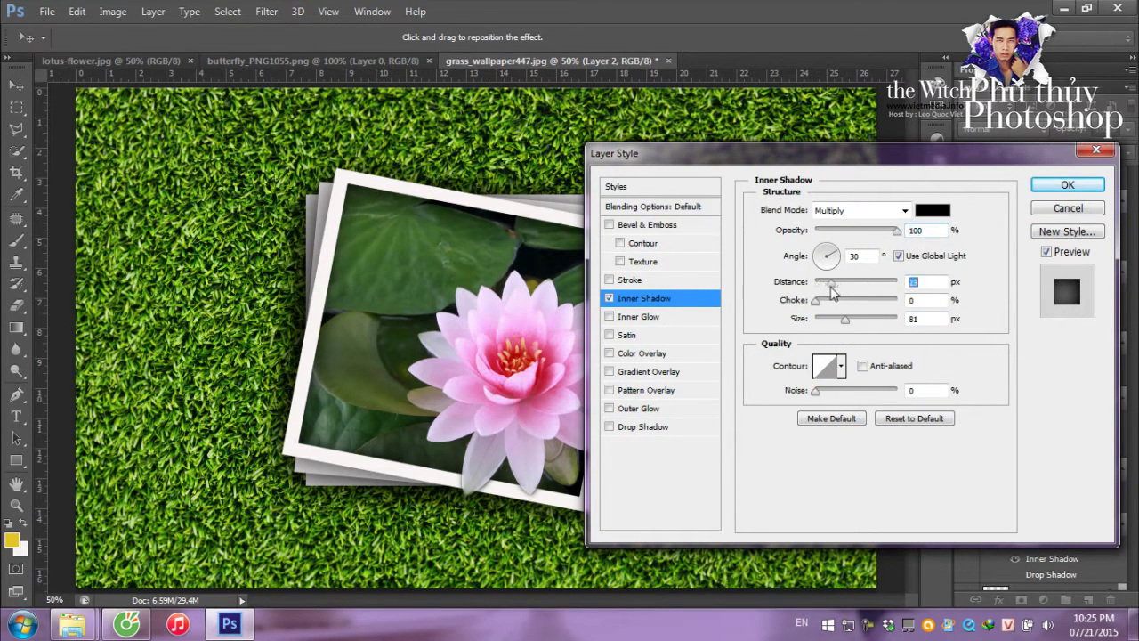
pyautogui.click(1067, 185)
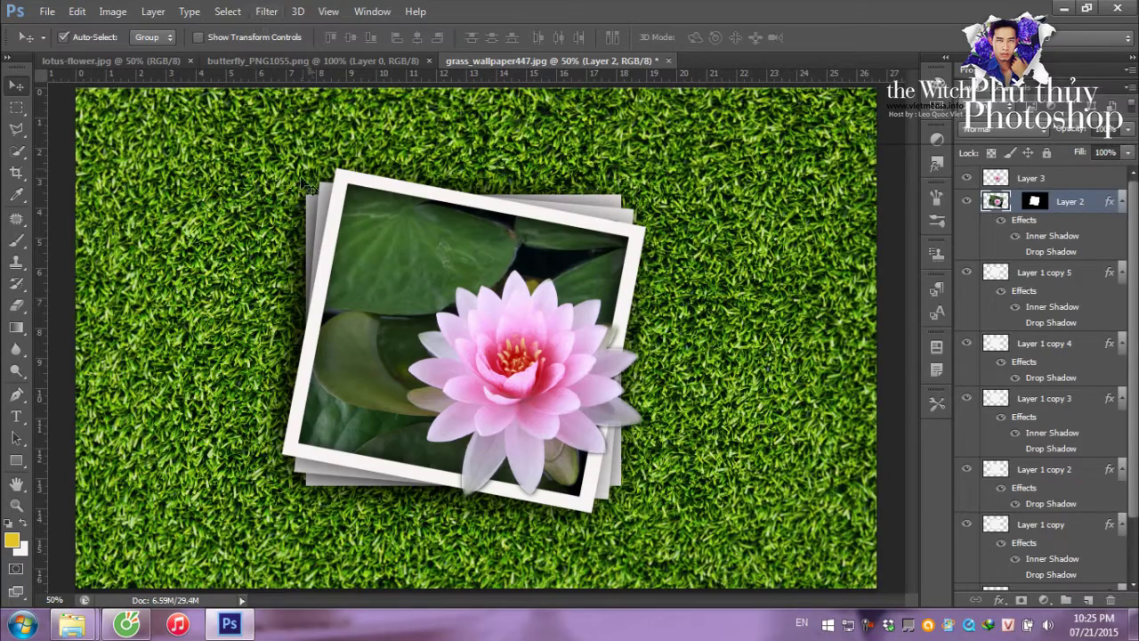
# - Copy the butterfly from butterfly_PNG1055.png and paste it into grass_wallpaper447.jpg
pyautogui.click(269, 61)
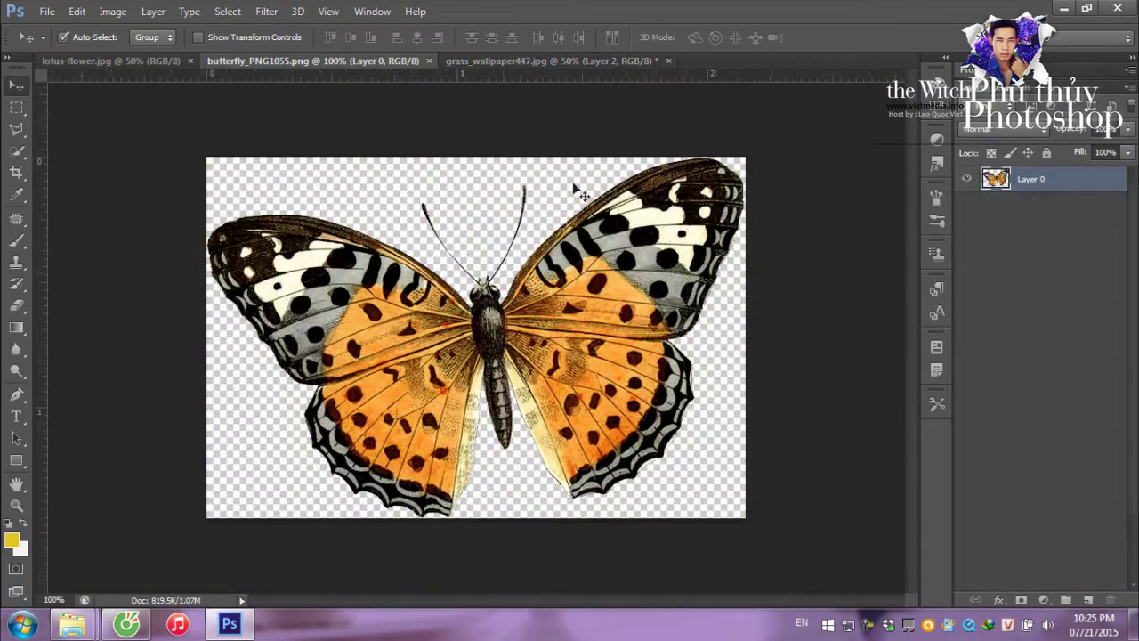
pyautogui.hotkey('ctrl', 'a')
pyautogui.hotkey('ctrl', 'x')
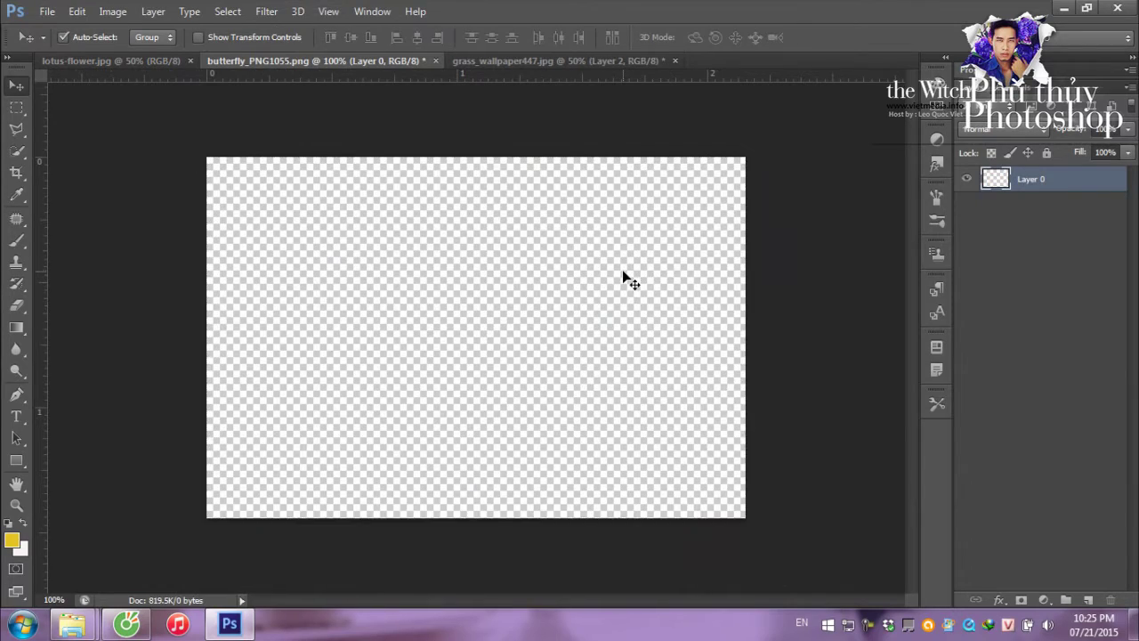
pyautogui.hotkey('ctrl', 'z')
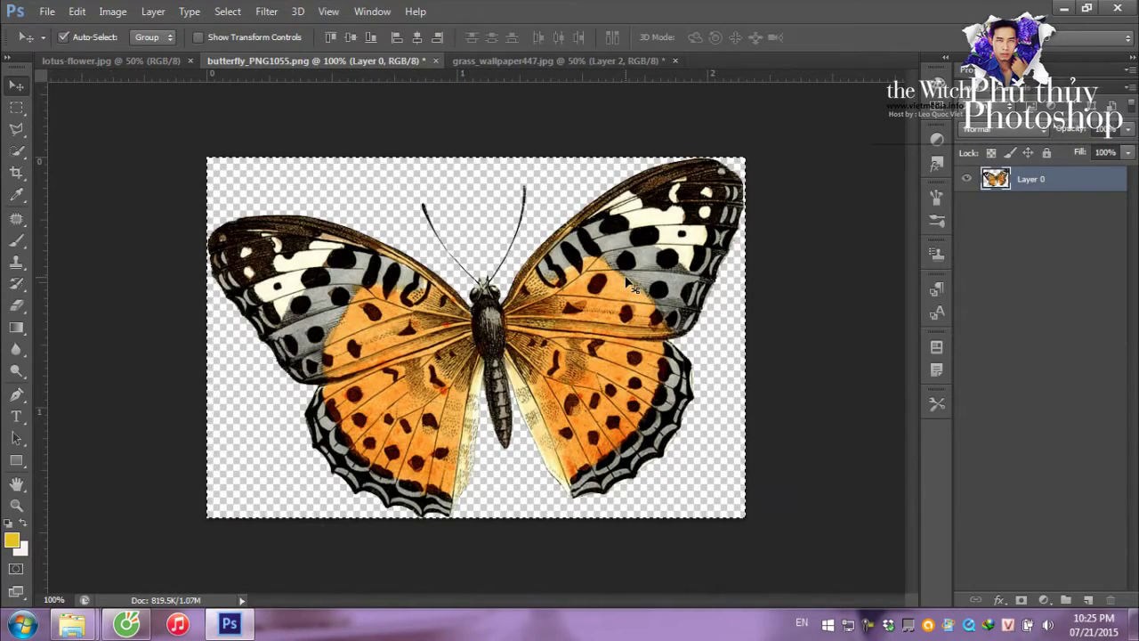
pyautogui.click(558, 61)
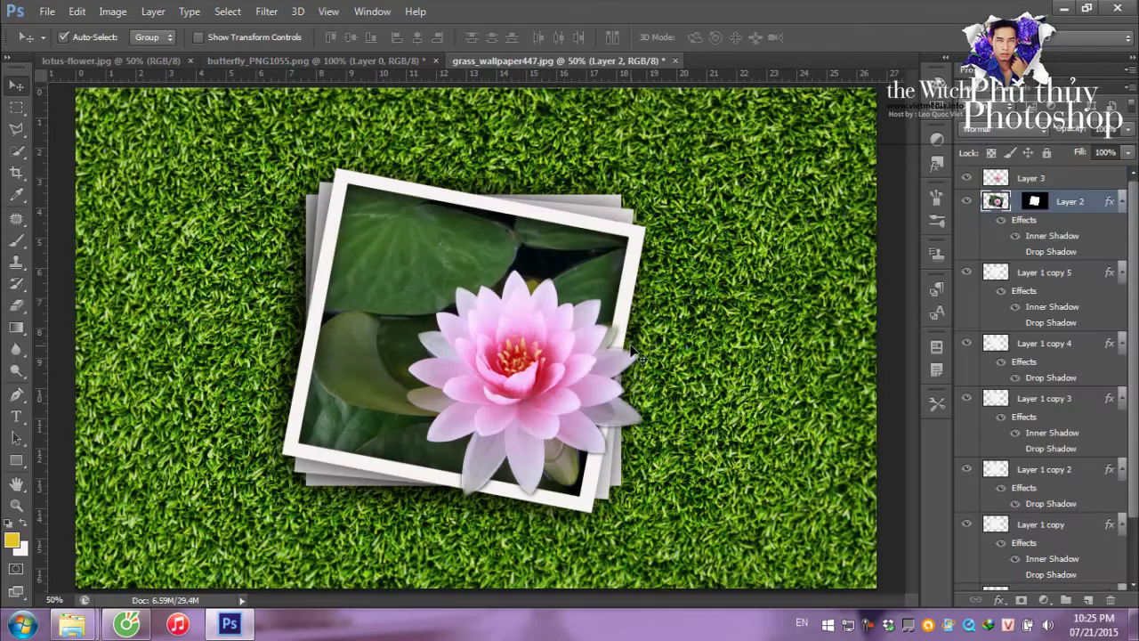
pyautogui.hotkey('ctrl', 'v')
pyautogui.moveTo(383, 313)
pyautogui.mouseDown()
pyautogui.moveTo(268, 188)
pyautogui.moveTo(208, 209)
pyautogui.mouseUp()
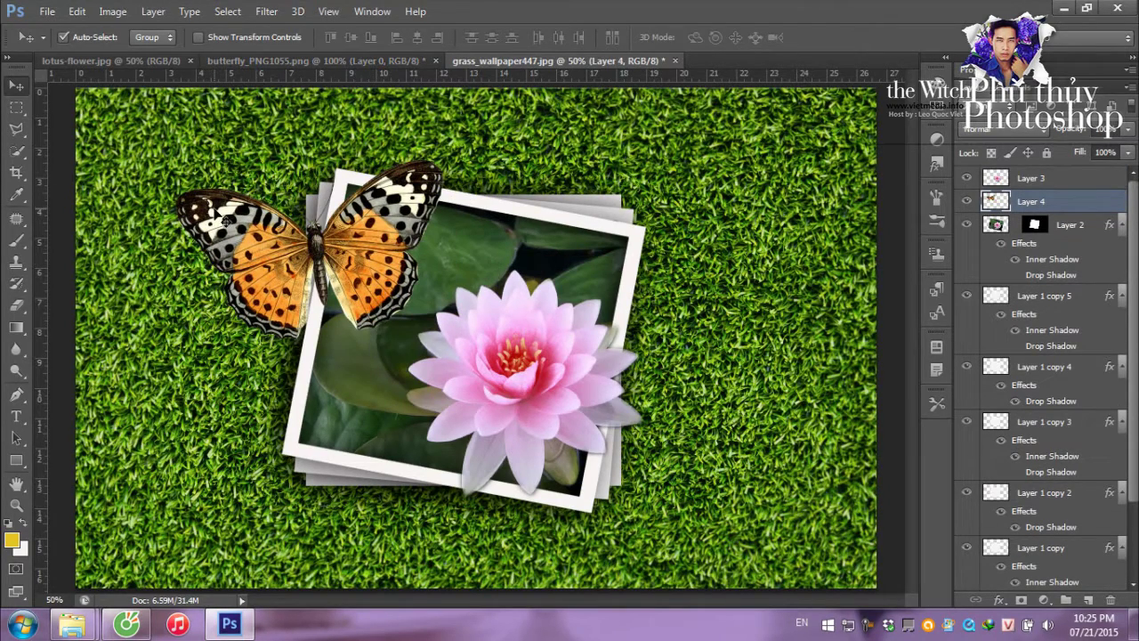
# - Scale the butterfly to about 53%, stack Layer 4 above Layer 3, and perch it on the frame's top-right corner
pyautogui.hotkey('ctrl', 't')
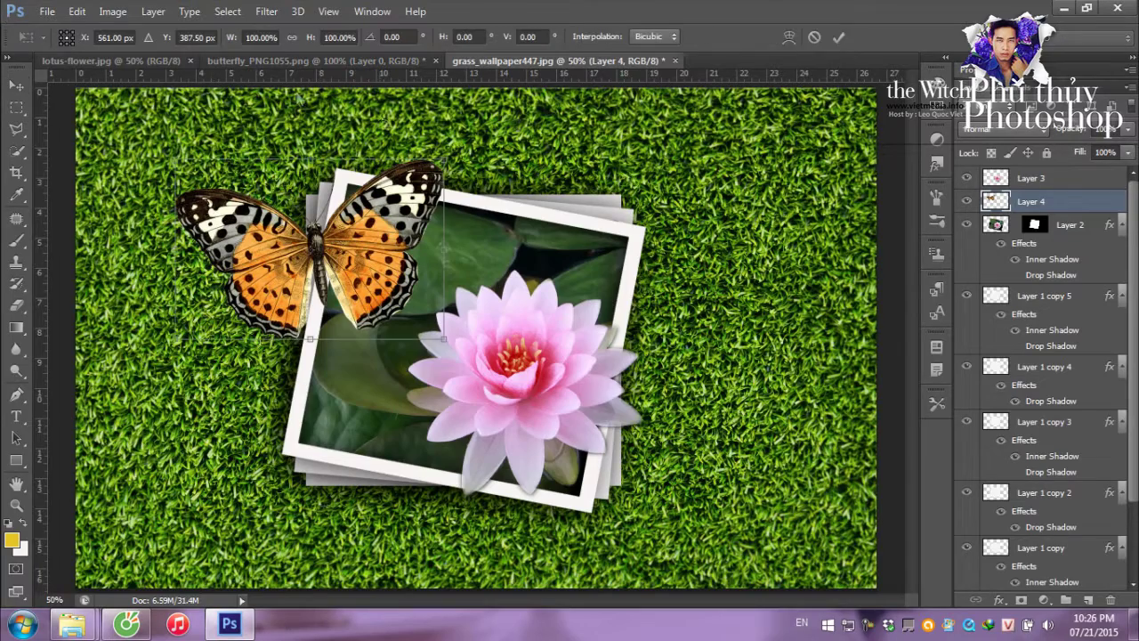
pyautogui.moveTo(443, 164)
pyautogui.mouseDown()
pyautogui.moveTo(365, 291)
pyautogui.moveTo(318, 286)
pyautogui.moveTo(612, 451)
pyautogui.mouseUp()
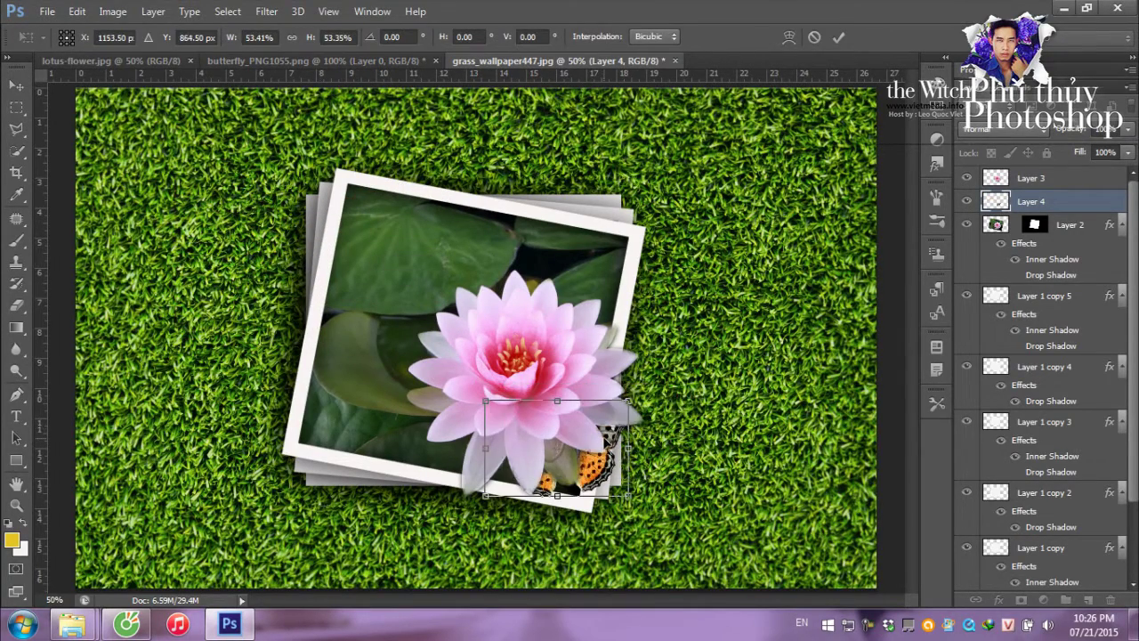
pyautogui.press('Return')
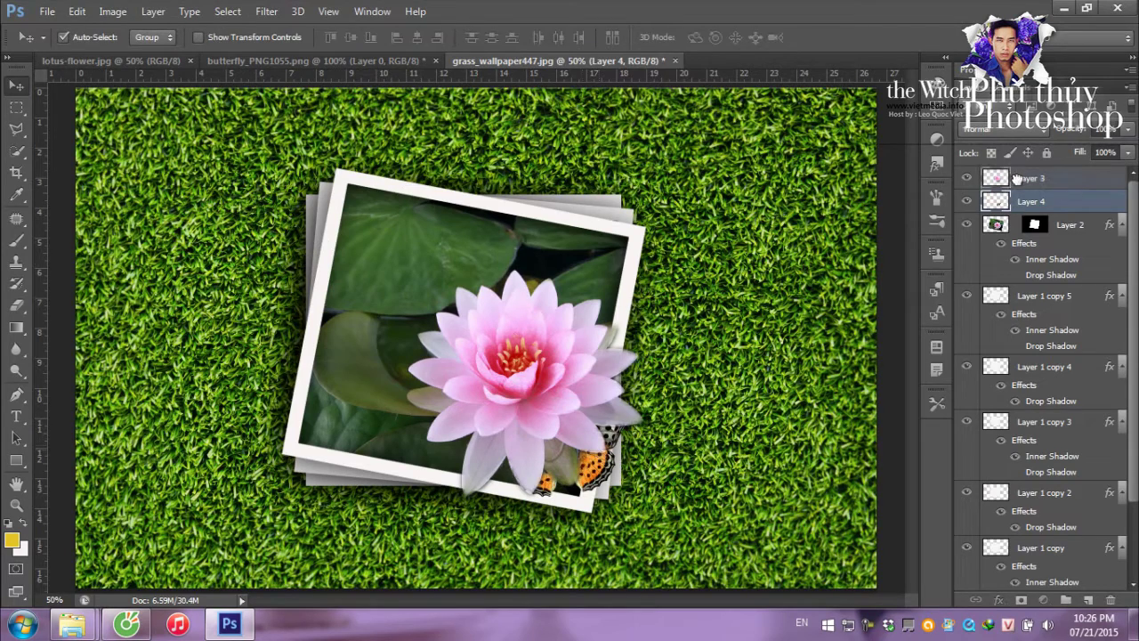
pyautogui.moveTo(1018, 206); pyautogui.dragTo(1016, 173)
pyautogui.moveTo(612, 415); pyautogui.dragTo(640, 239)
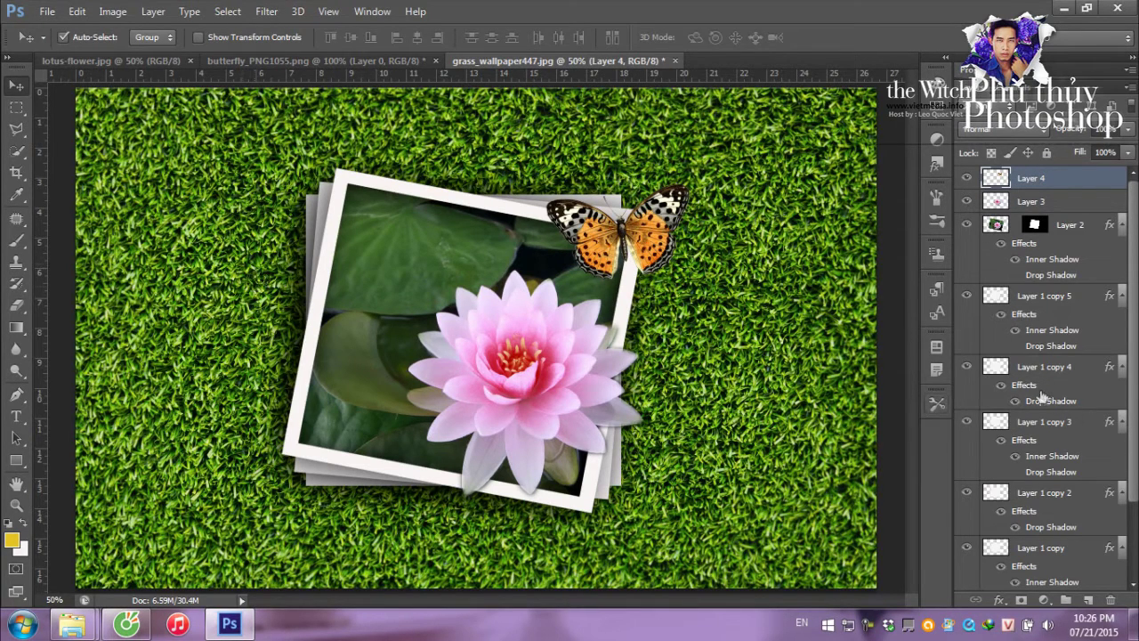
# - Copy Layer 1 copy 4's layer style and make the butterfly's Layer 4 active
pyautogui.rightClick(1037, 387)
pyautogui.click(970, 258)
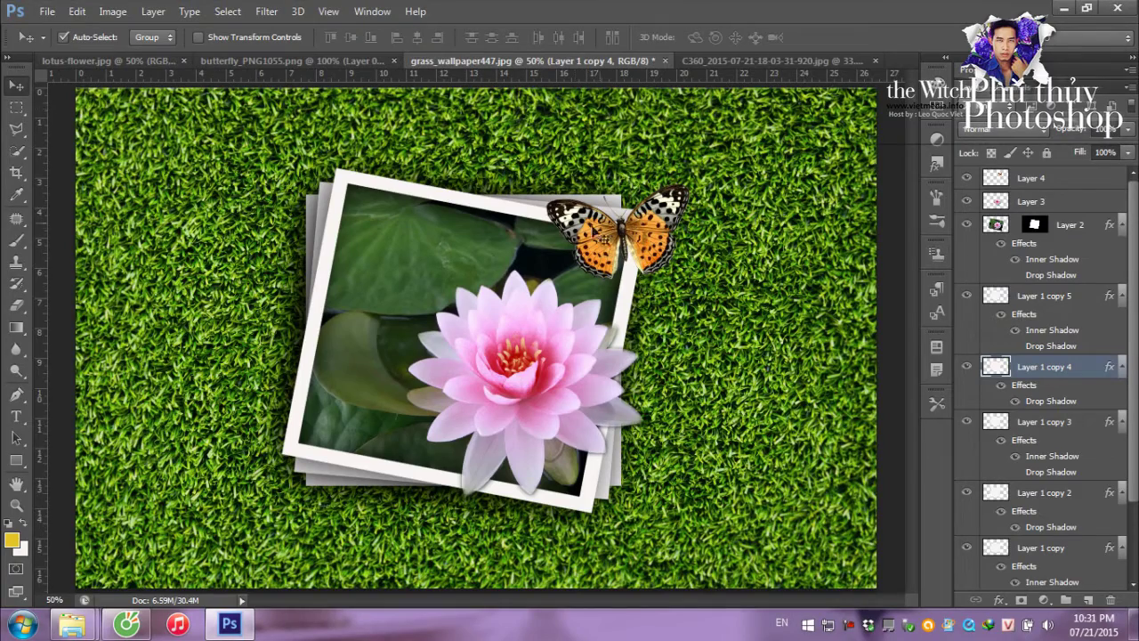
pyautogui.click(594, 242)
# - Give Layer 4 a Drop Shadow with 70 px size and lowered opacity
pyautogui.rightClick(1030, 181)
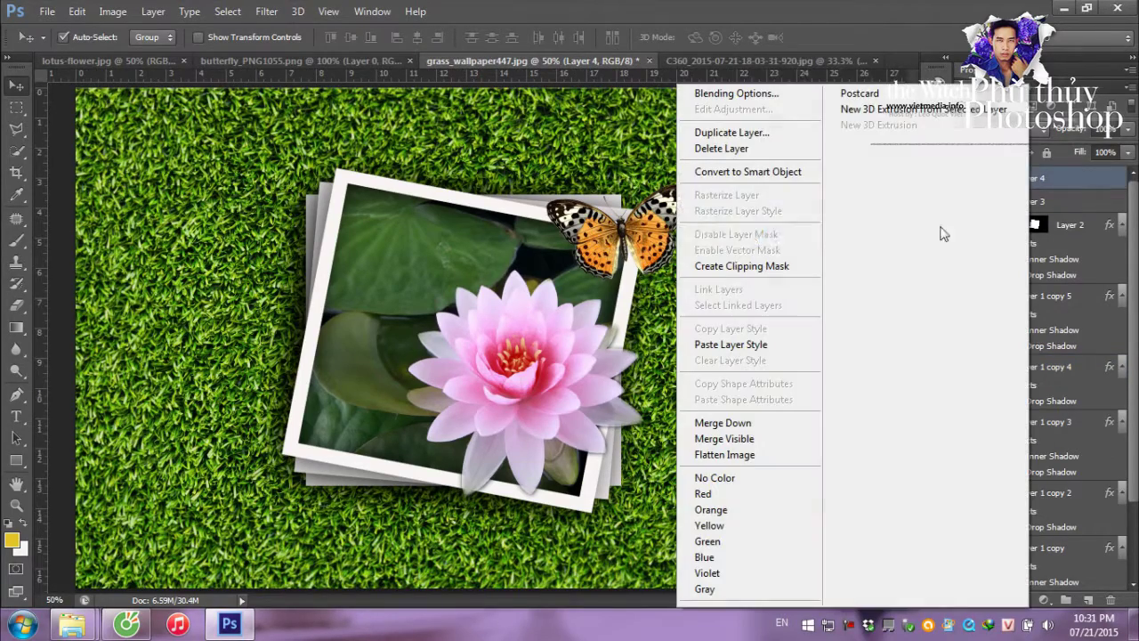
pyautogui.click(728, 95)
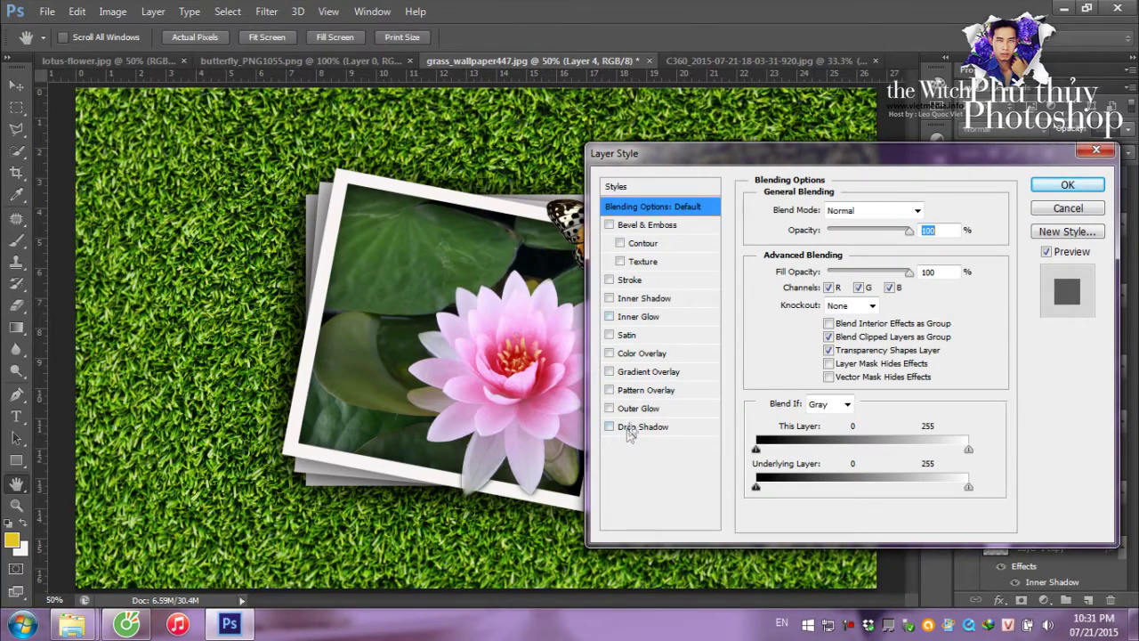
pyautogui.click(634, 428)
pyautogui.moveTo(750, 158); pyautogui.dragTo(747, 382)
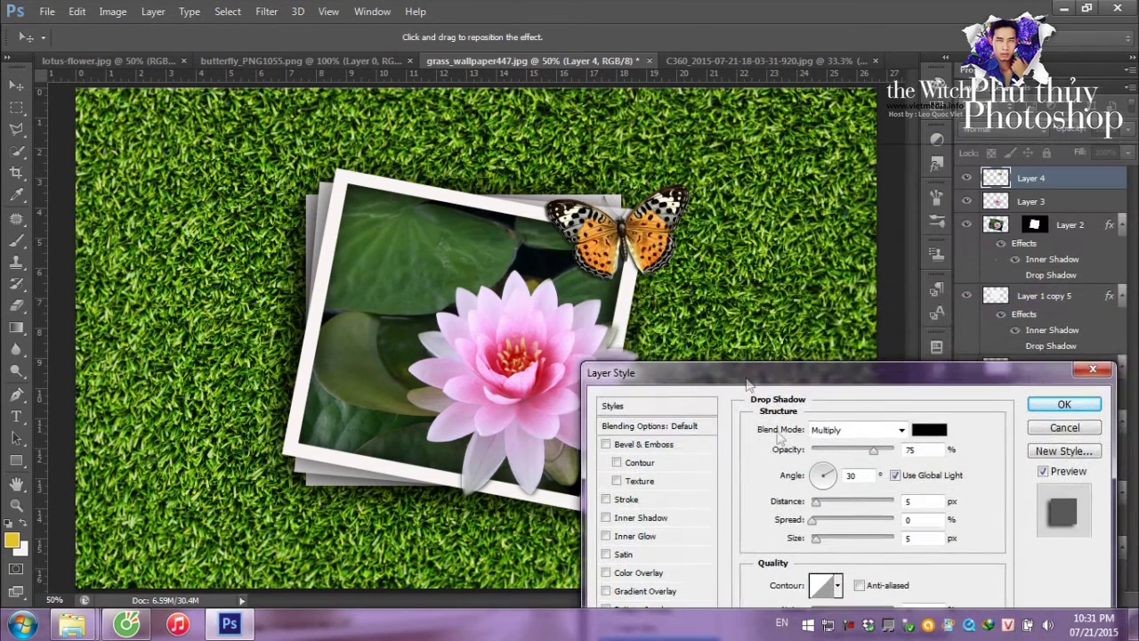
pyautogui.moveTo(817, 540); pyautogui.dragTo(838, 540)
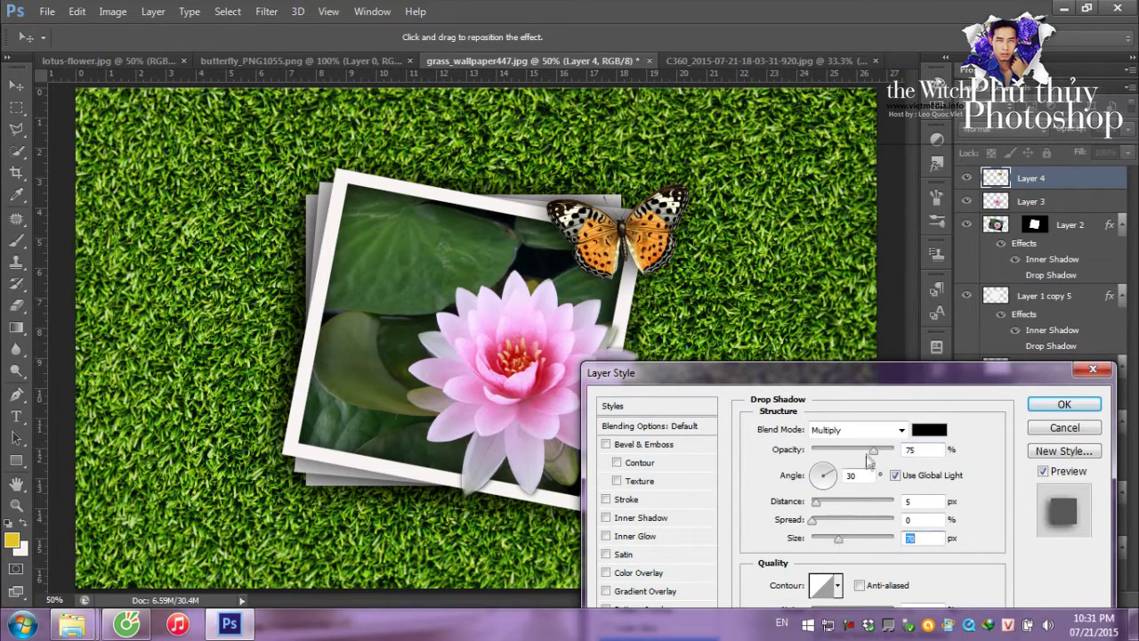
pyautogui.moveTo(872, 452); pyautogui.dragTo(846, 455)
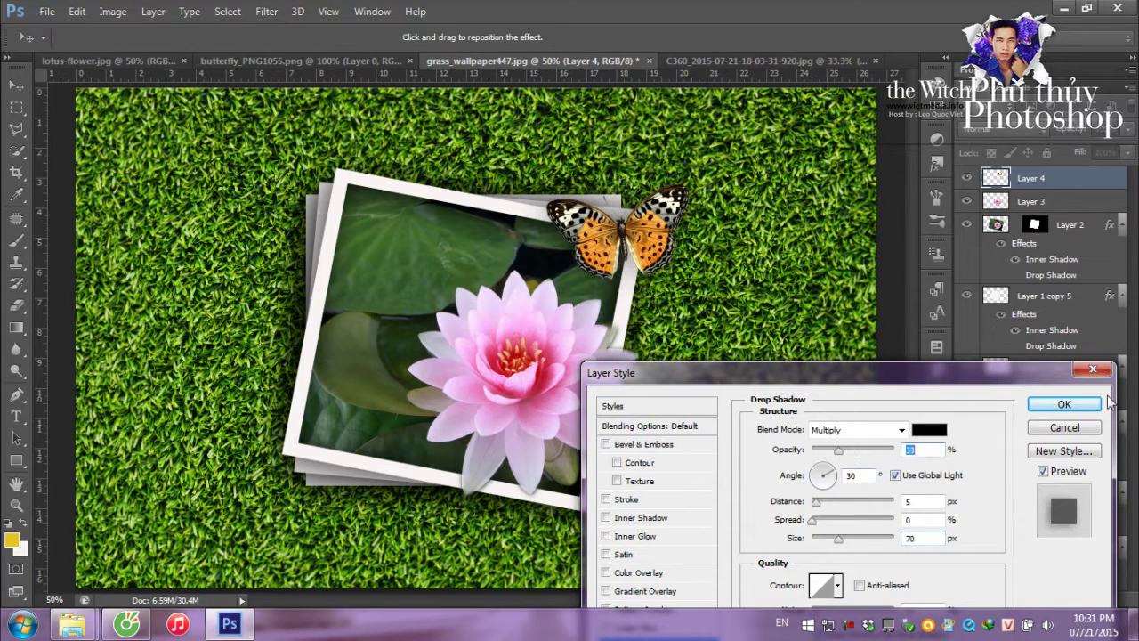
pyautogui.click(1072, 406)
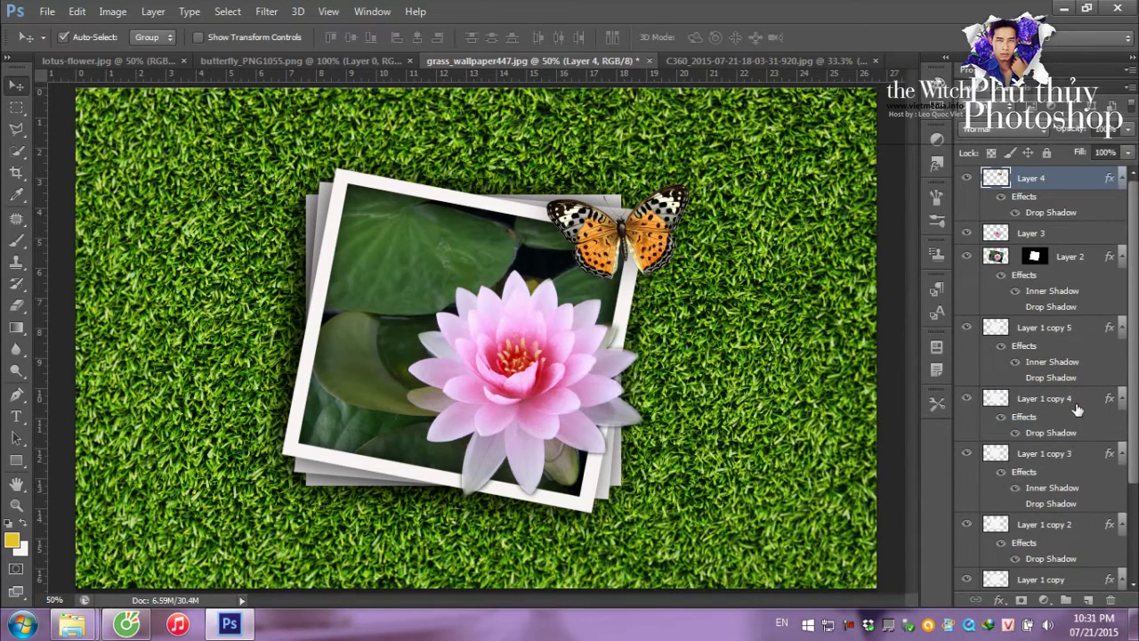